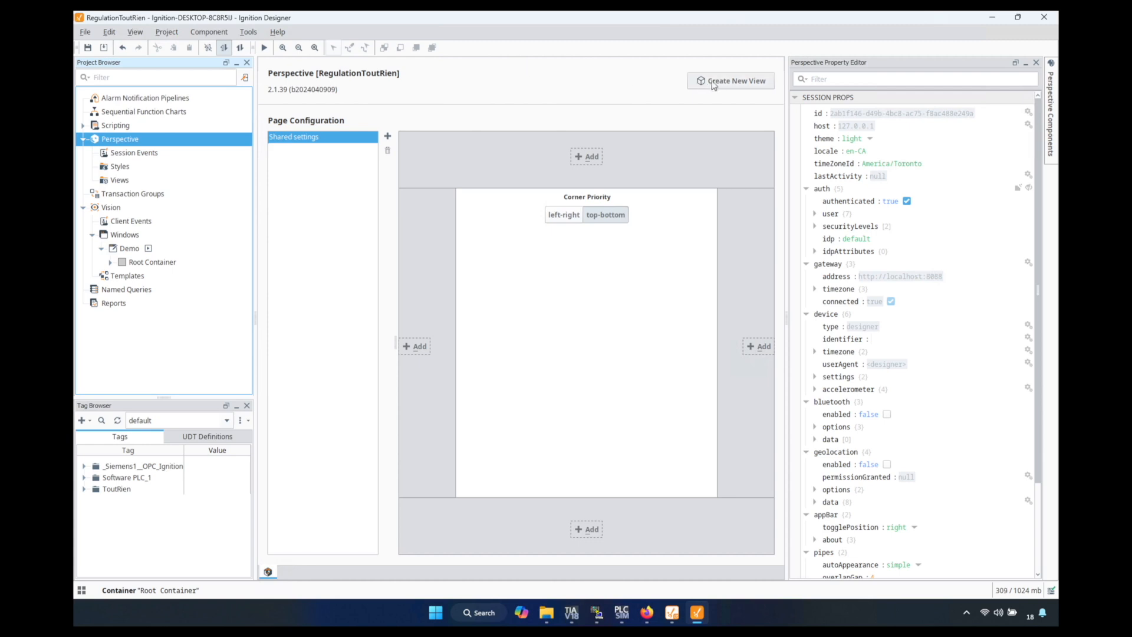
- Create a Perspective view named Demo with a Coordinate Container root and the page URL /
click(736, 81)
text(Demo)
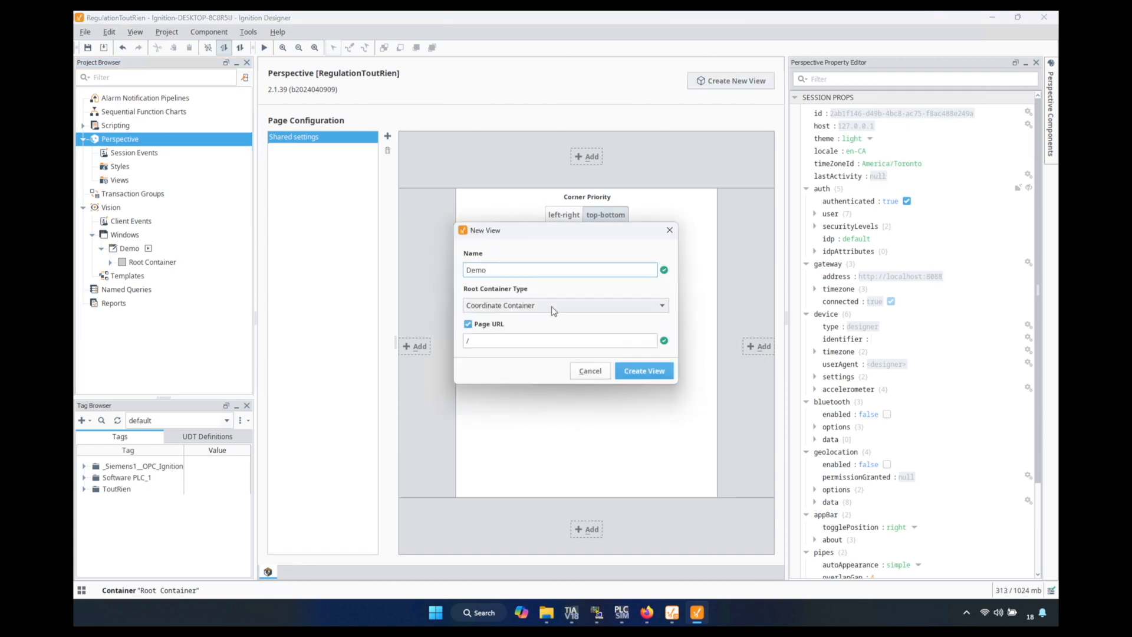
click(526, 305)
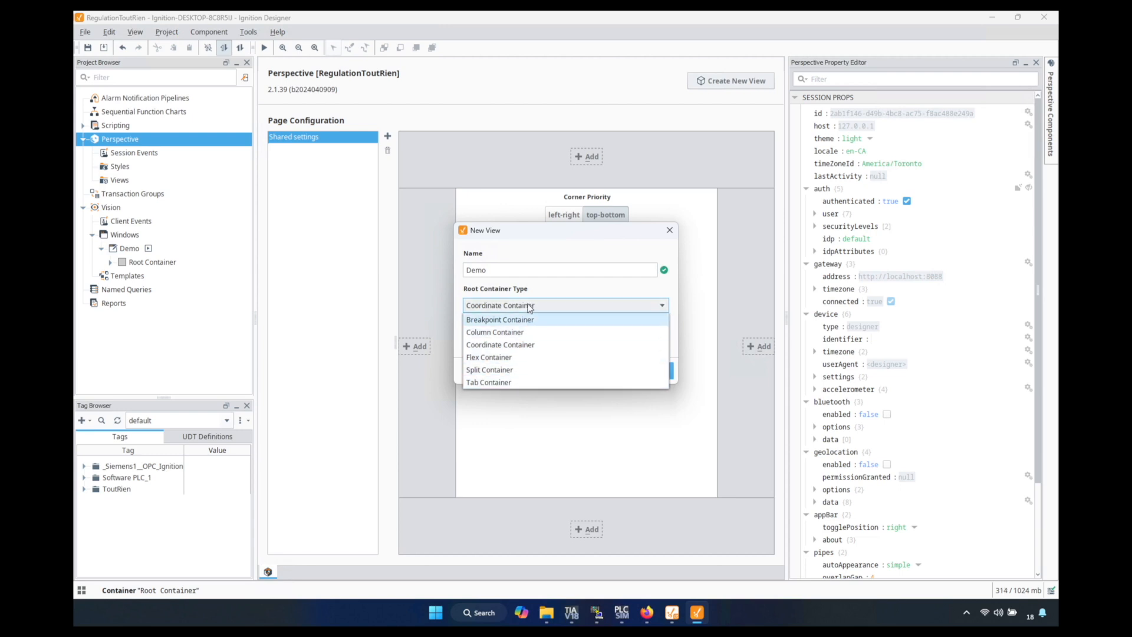
click(514, 349)
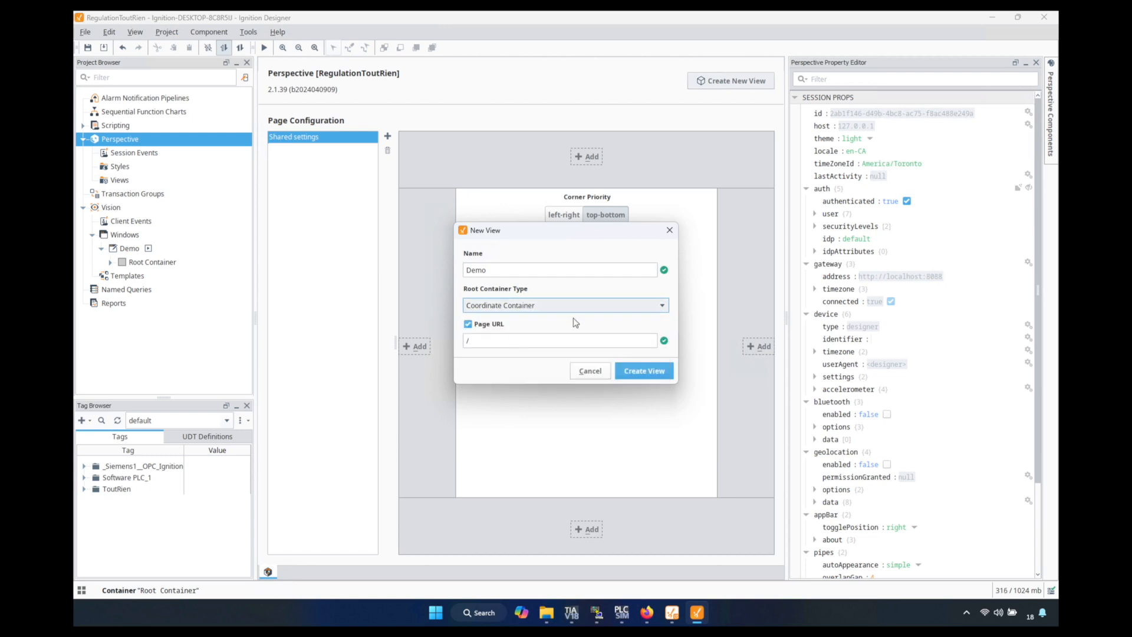
click(499, 340)
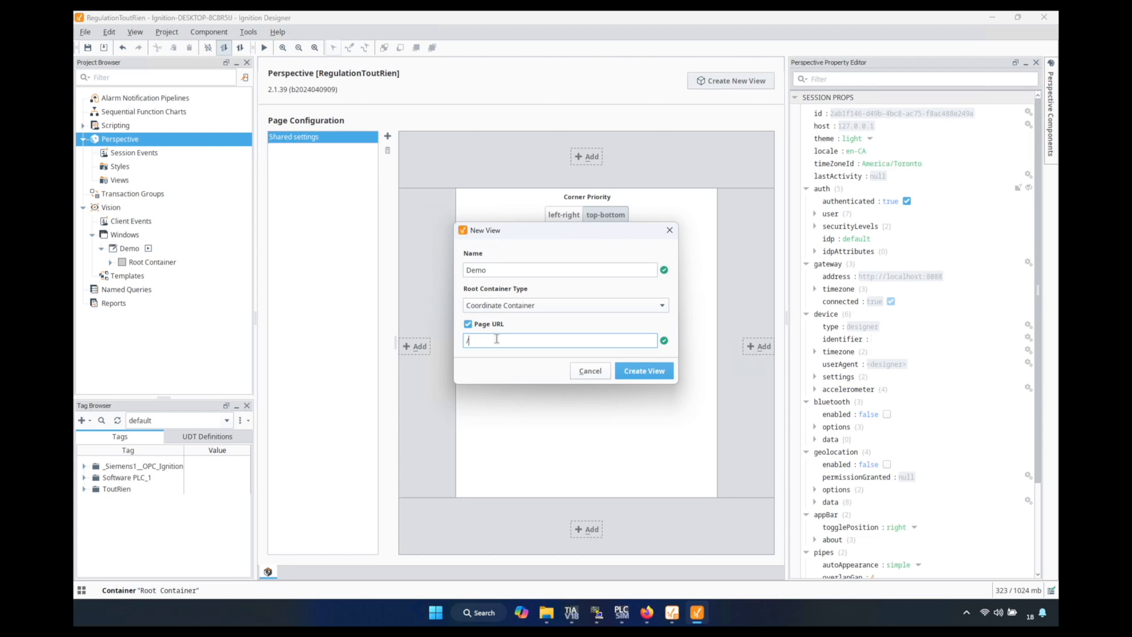
click(650, 372)
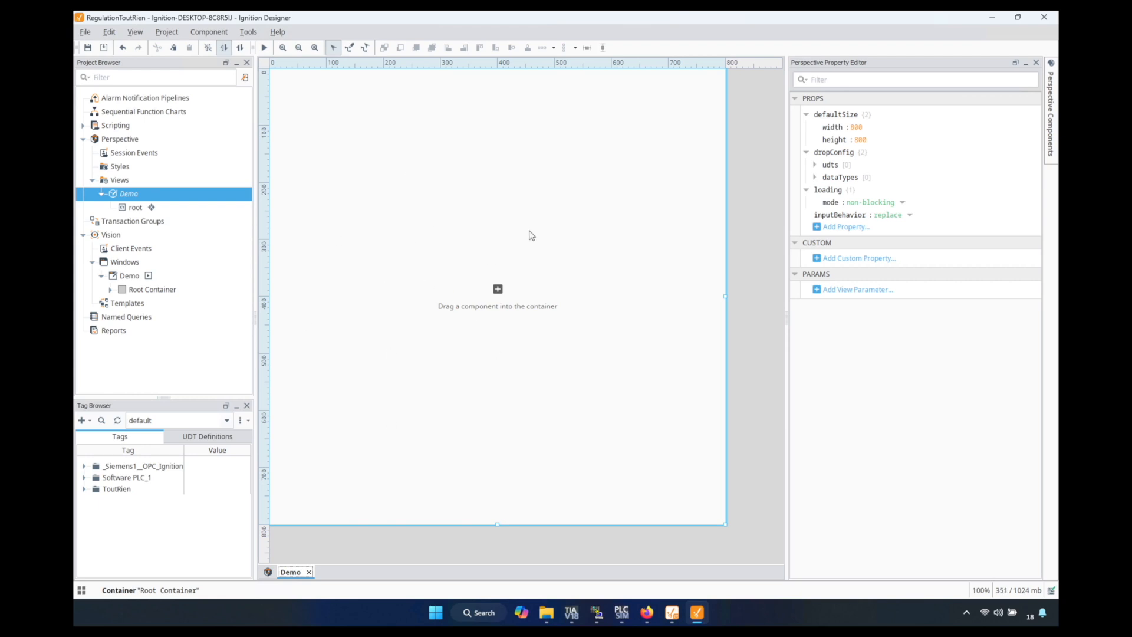
click(820, 212)
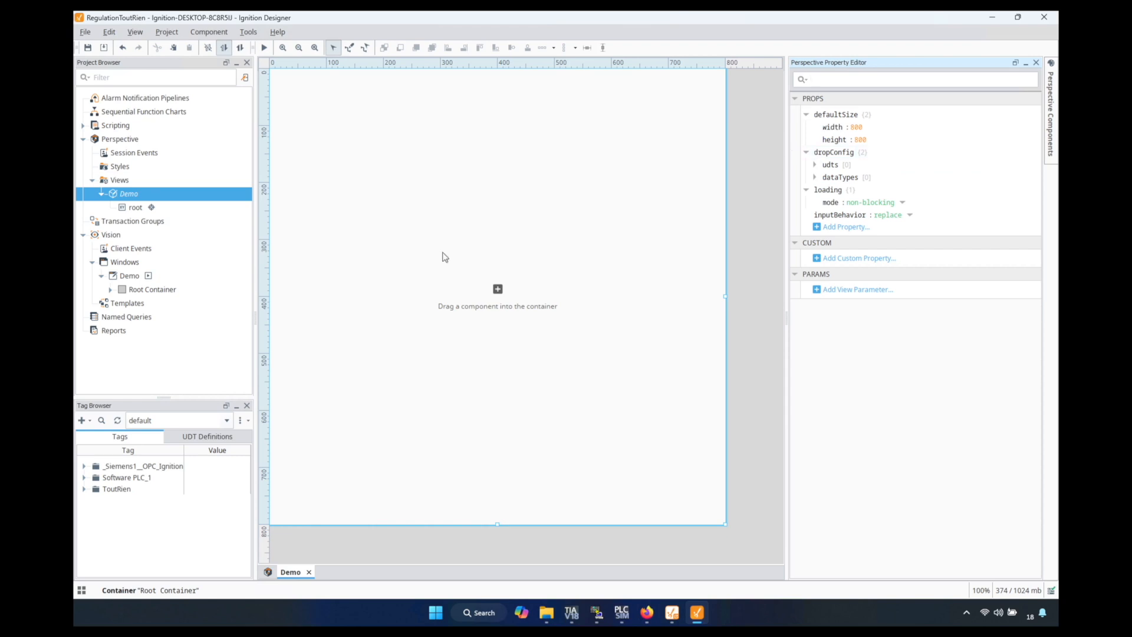
click(1052, 117)
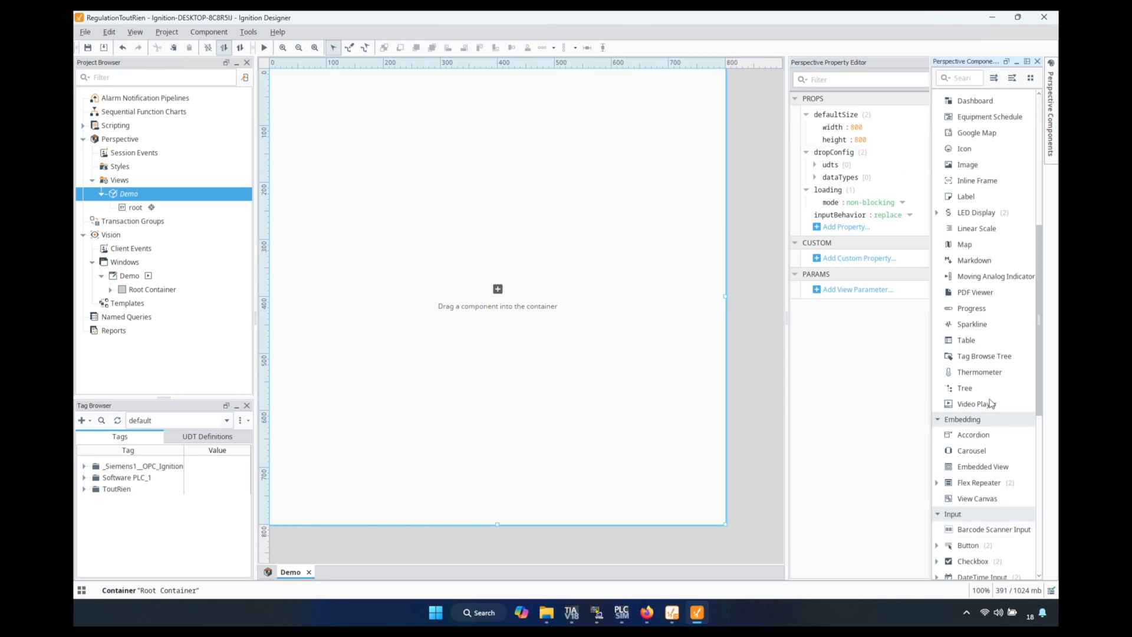
scroll(993, 419, down, 1)
scroll(1035, 284, up, 9)
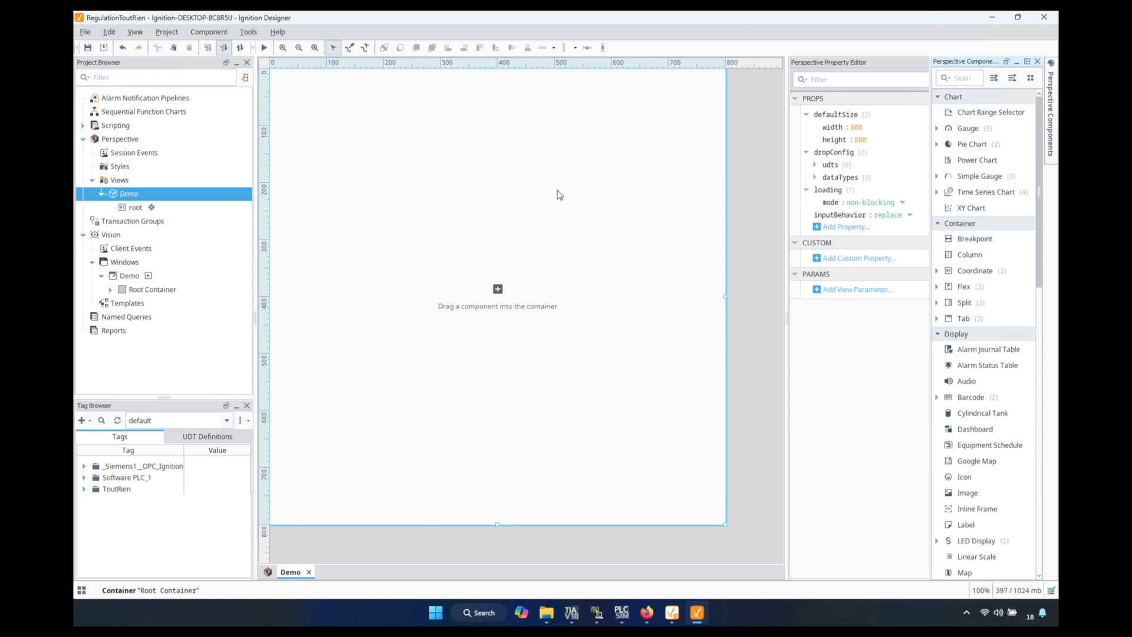
- Expand the ToutRien tag folder and try to place the B_Arret tag on the Demo view
click(83, 235)
click(115, 491)
click(83, 491)
click(124, 501)
drag(126, 505, 469, 167)
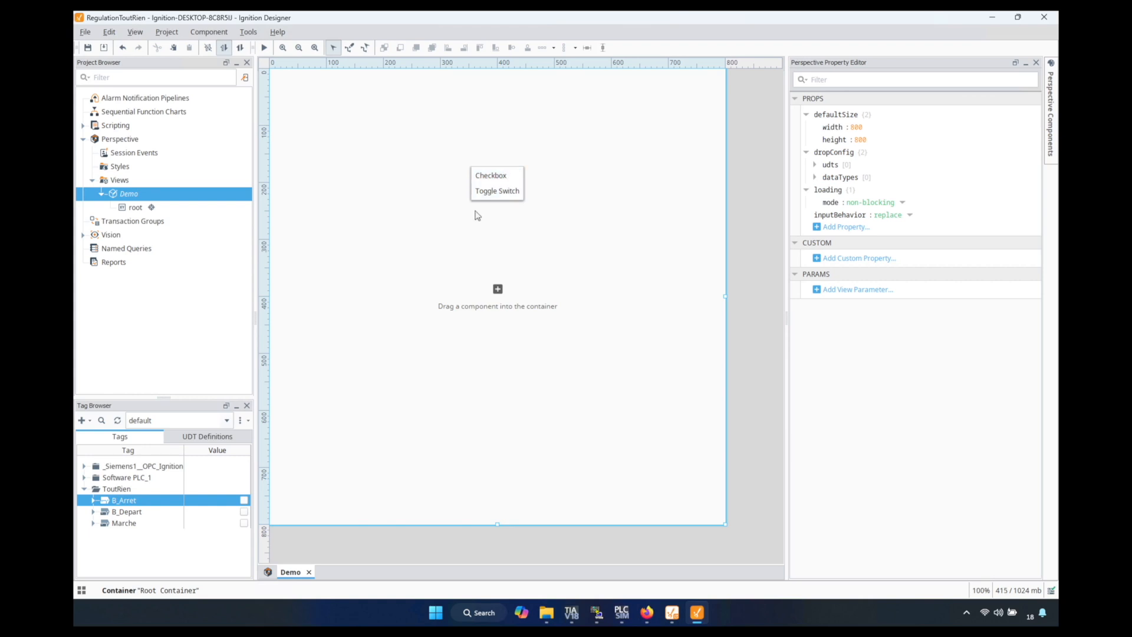
click(402, 281)
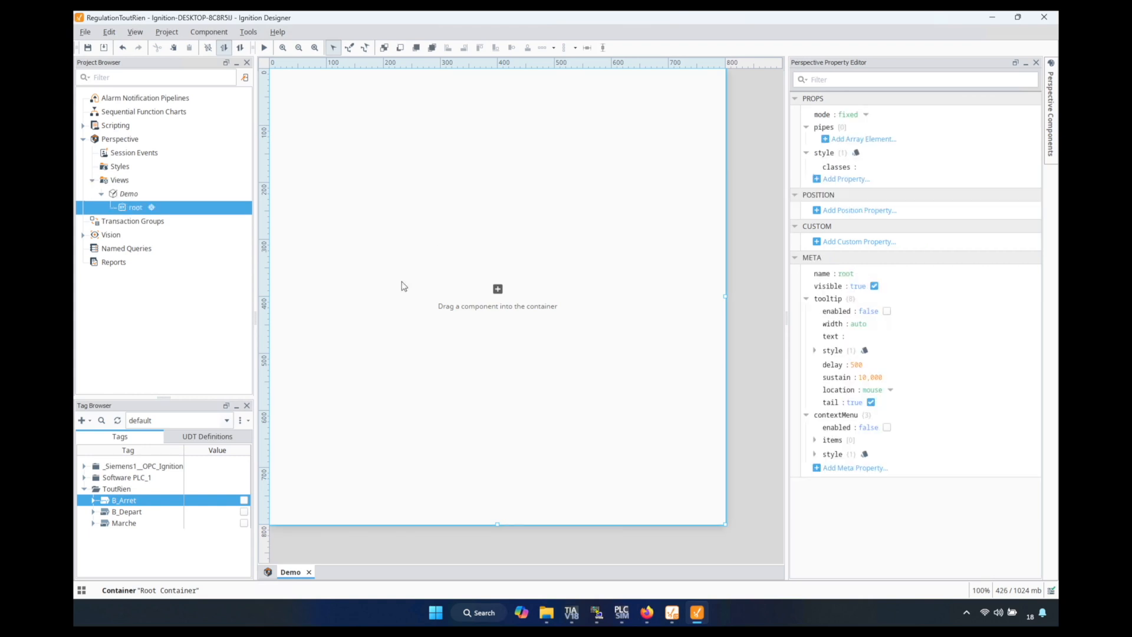
- Place a One Shot Button at about x 116, y 161 in the Demo view and set its ready-state text to Depart
click(1053, 129)
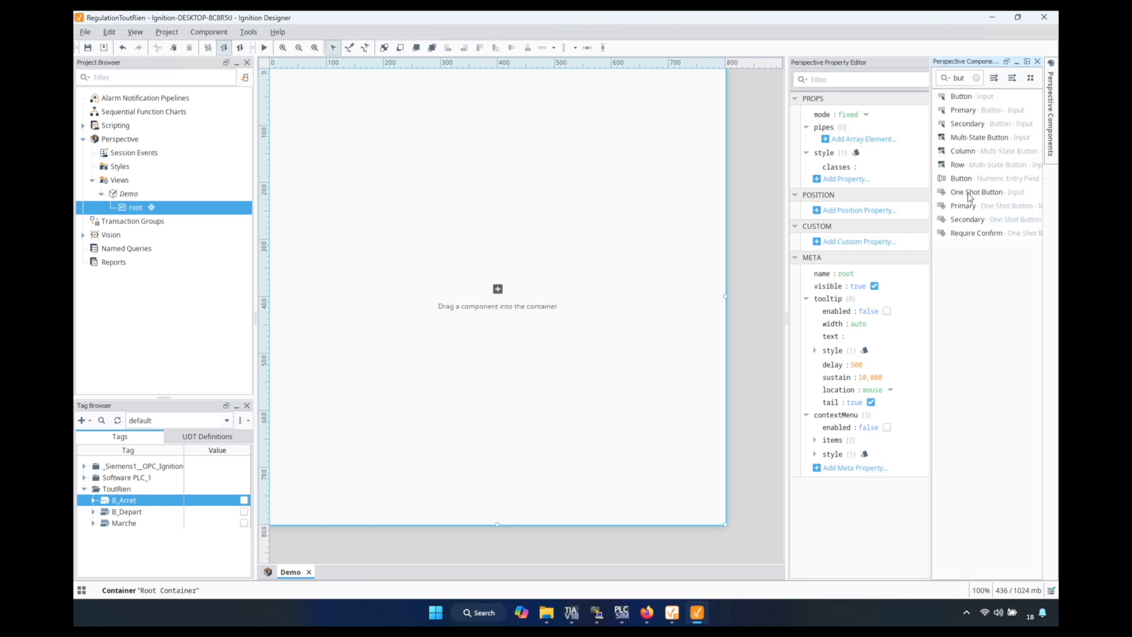
drag(969, 196, 362, 179)
click(851, 177)
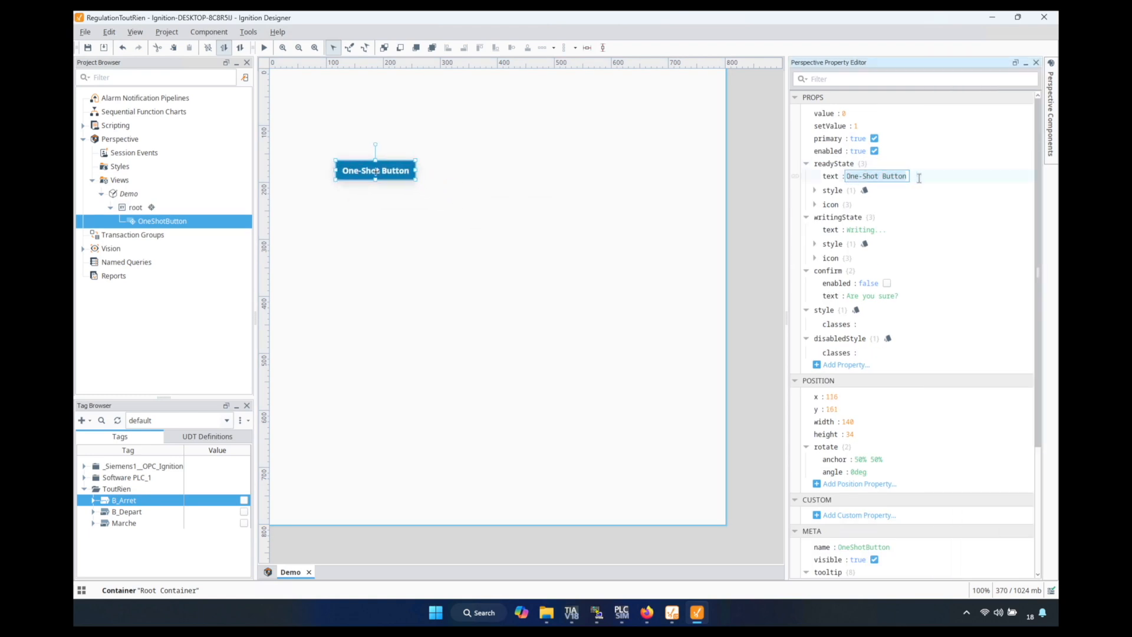
key(ctrl+a)
key(BackSpace)
text(Depart)
- Set the Depart button's ready-state background colour to dark green #005200
click(815, 190)
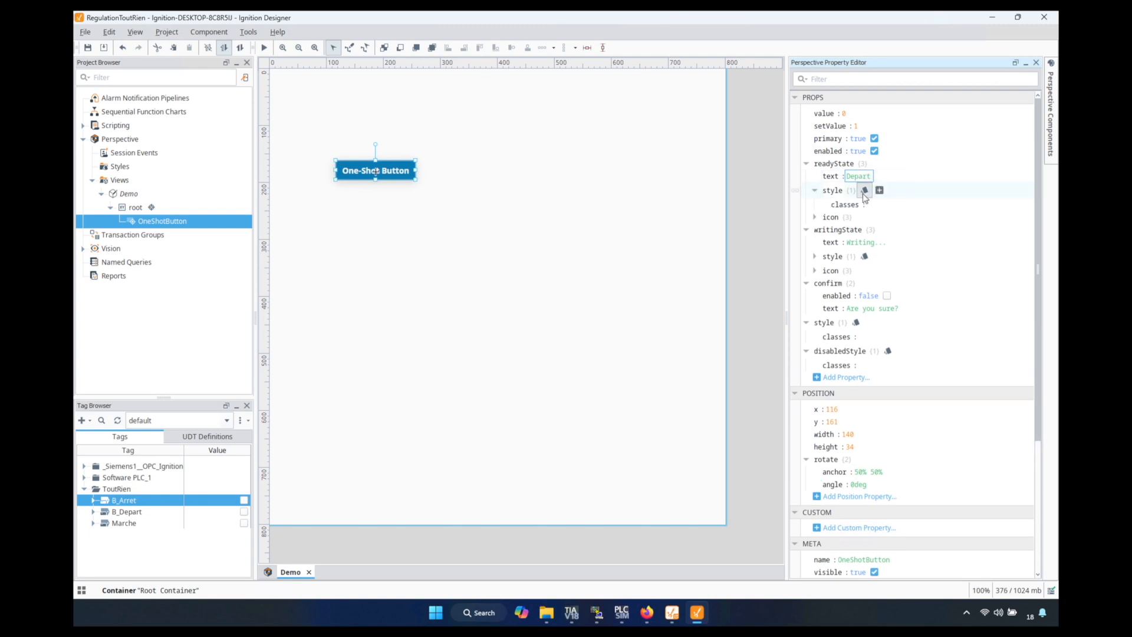
click(864, 190)
click(632, 220)
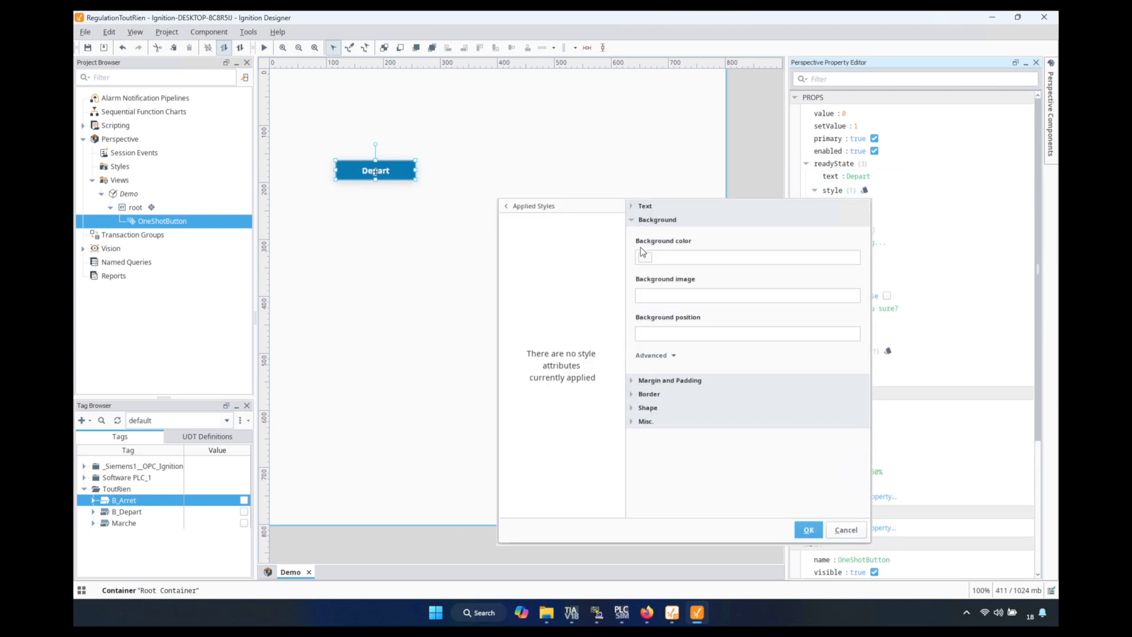
click(645, 257)
click(692, 274)
click(731, 343)
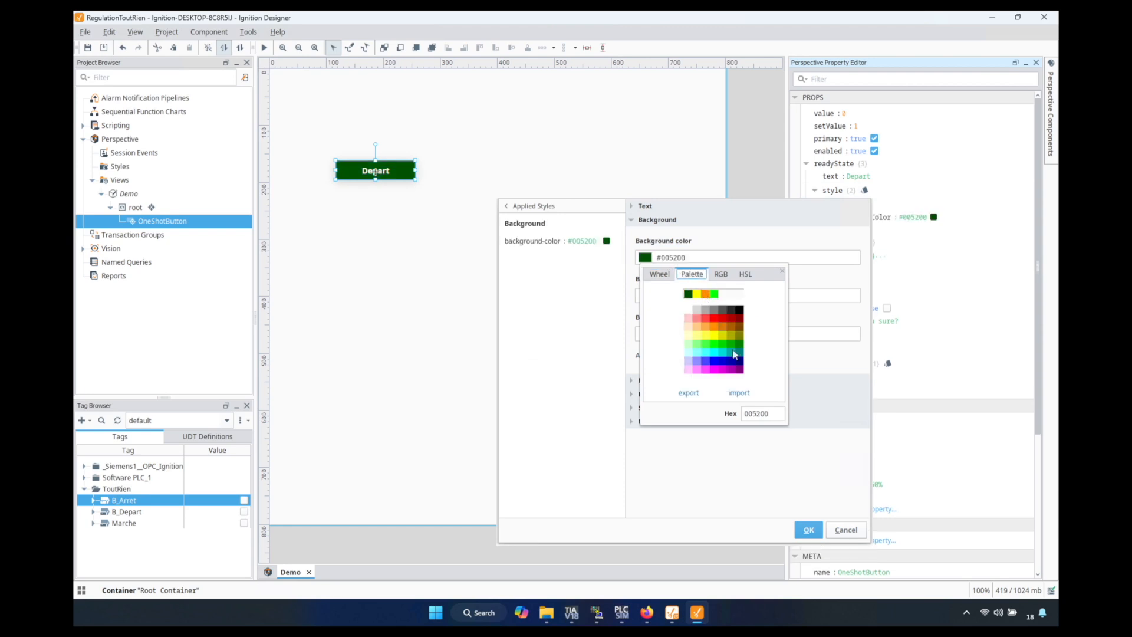
click(293, 200)
click(377, 177)
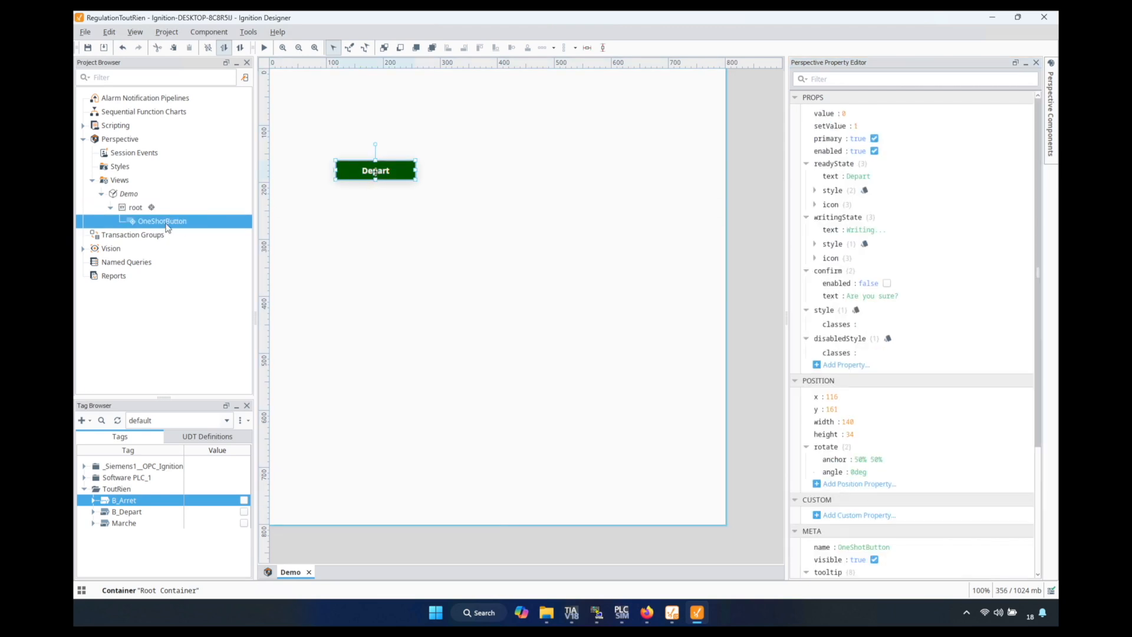
- Rename the green button component as Depart
click(175, 227)
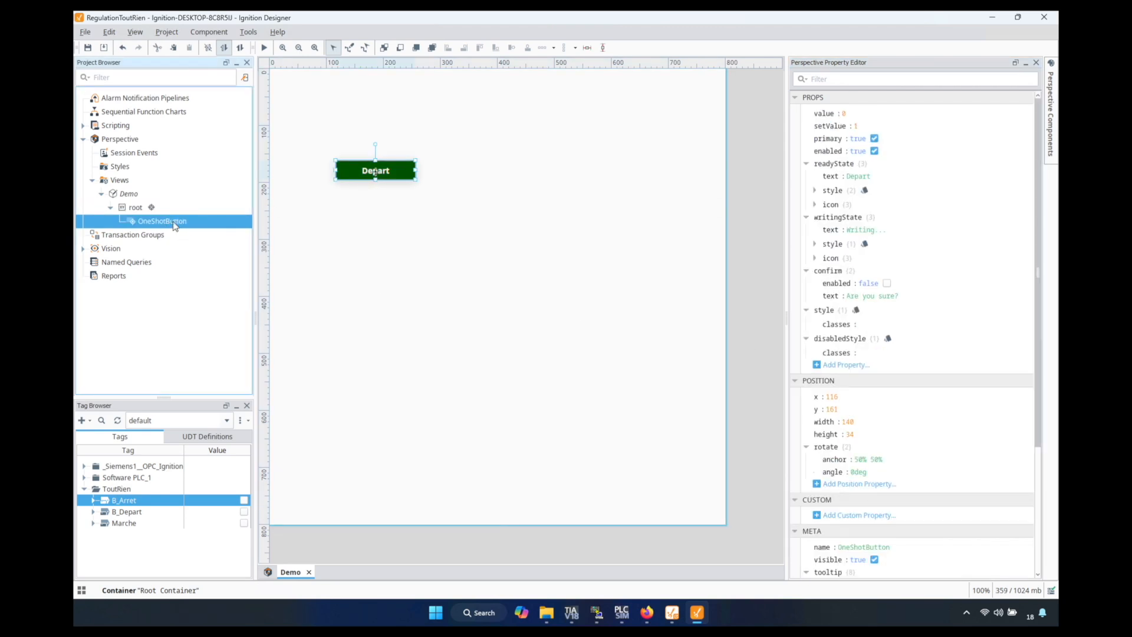
right_click(173, 221)
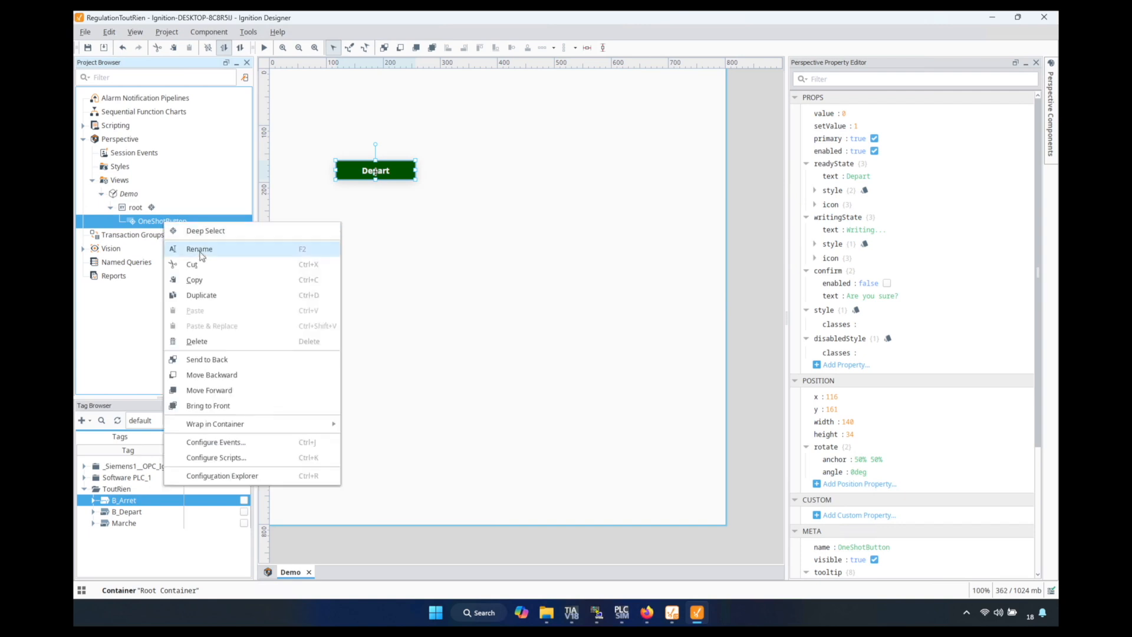
click(200, 250)
text(Depar)
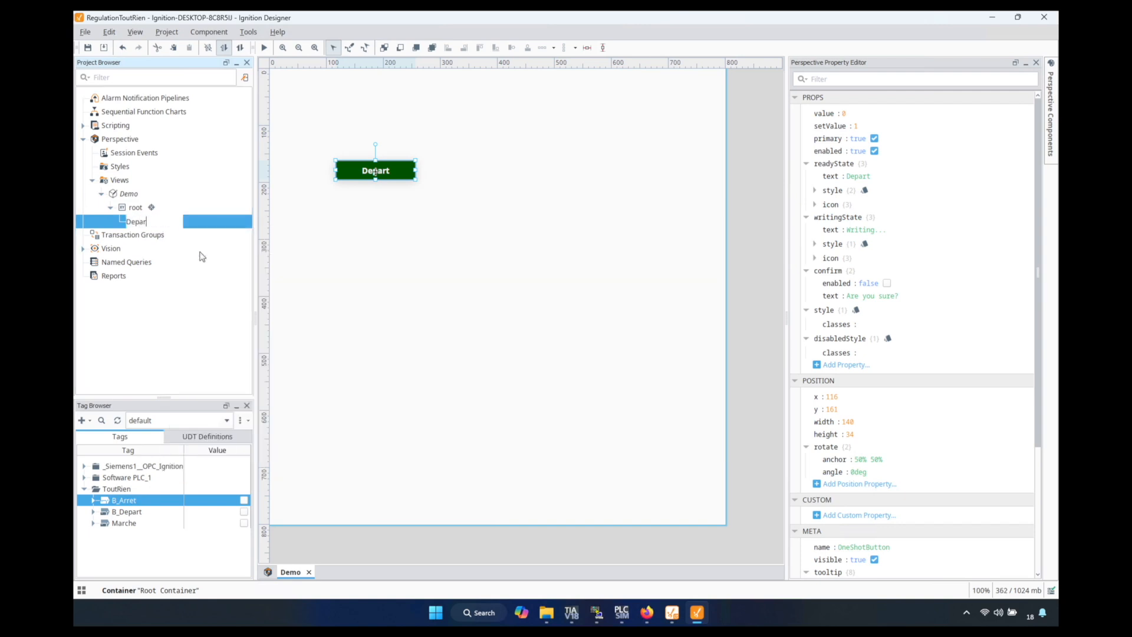
text(t)
key(Return)
- Place a second One Shot Button just below Depart at about x 116, y 203 and set its ready-state text to Arrêt
click(324, 288)
click(1051, 130)
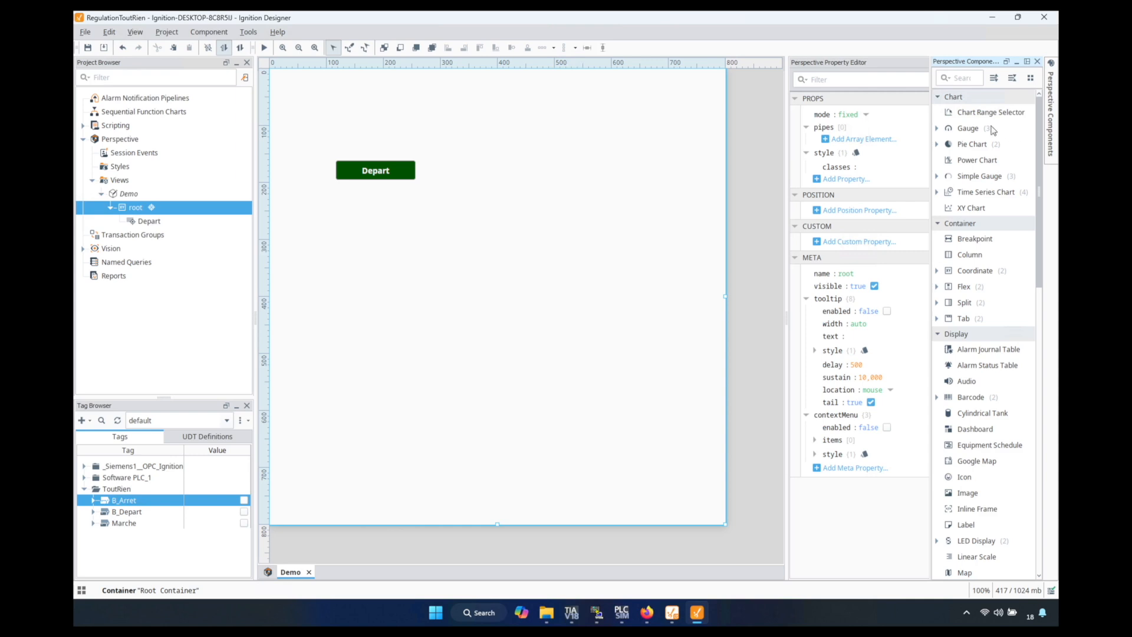
text(but)
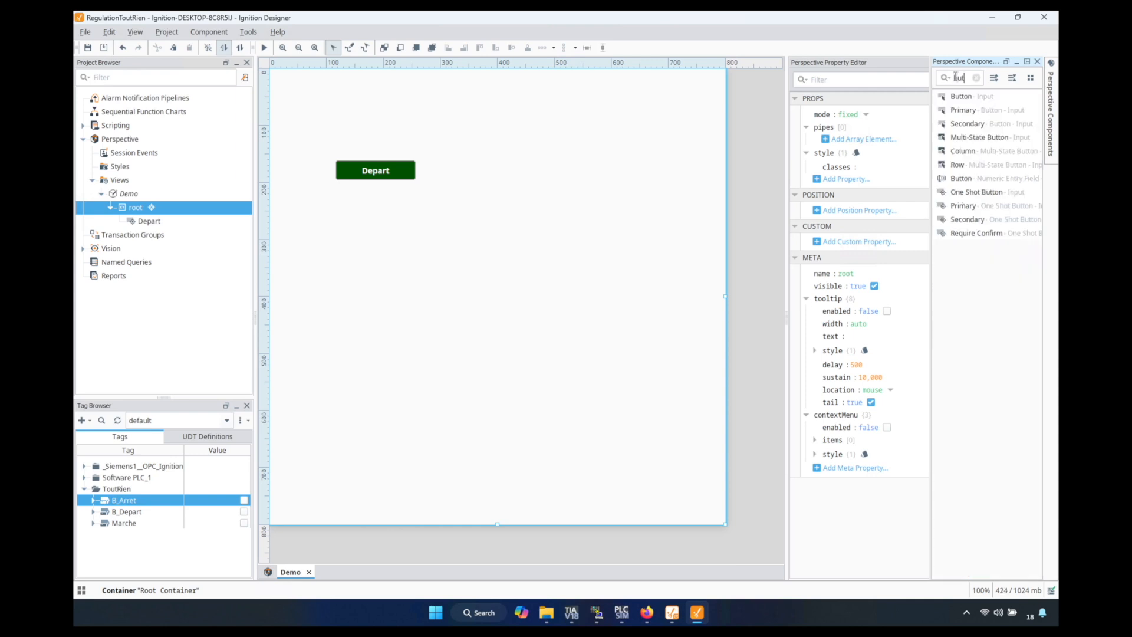
drag(973, 192, 377, 197)
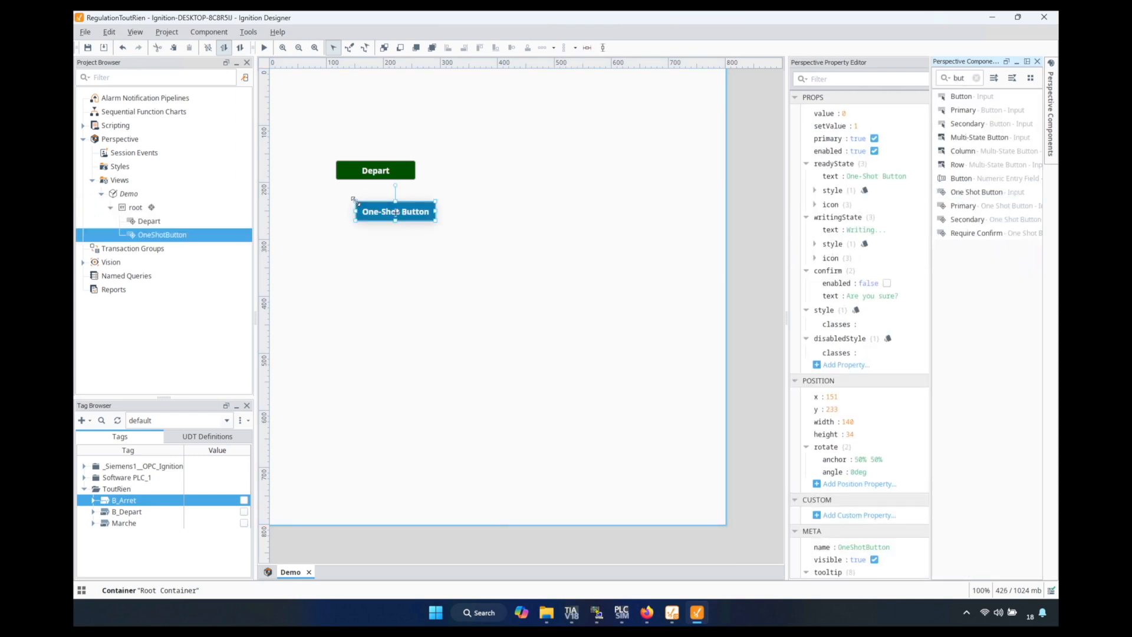
click(865, 175)
key(ctrl+a)
text(Arrêt)
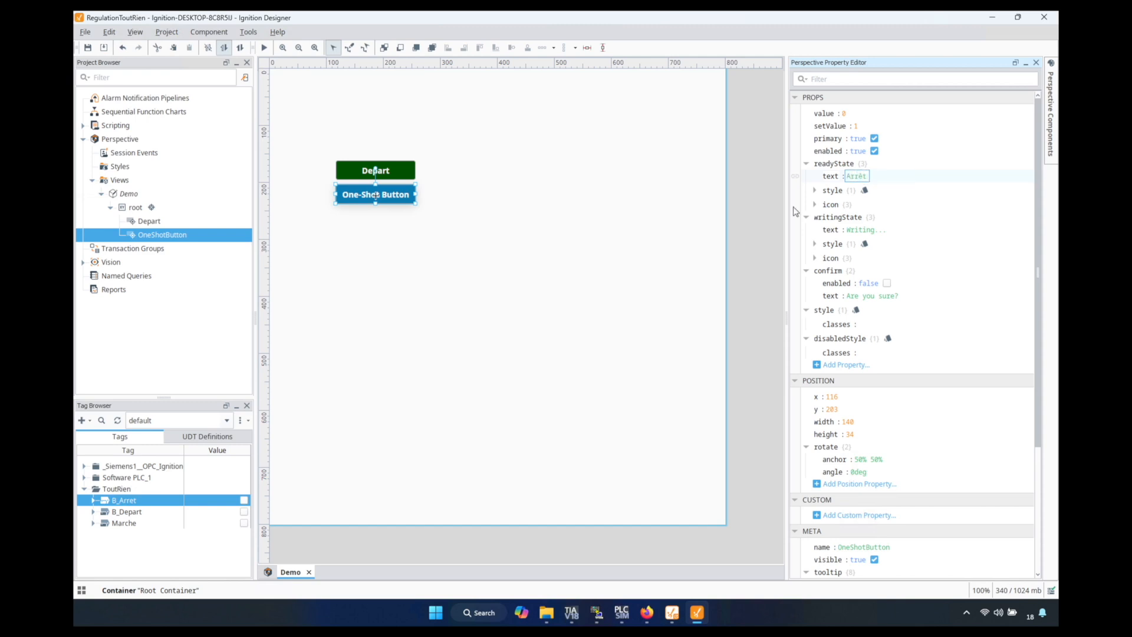
key(Return)
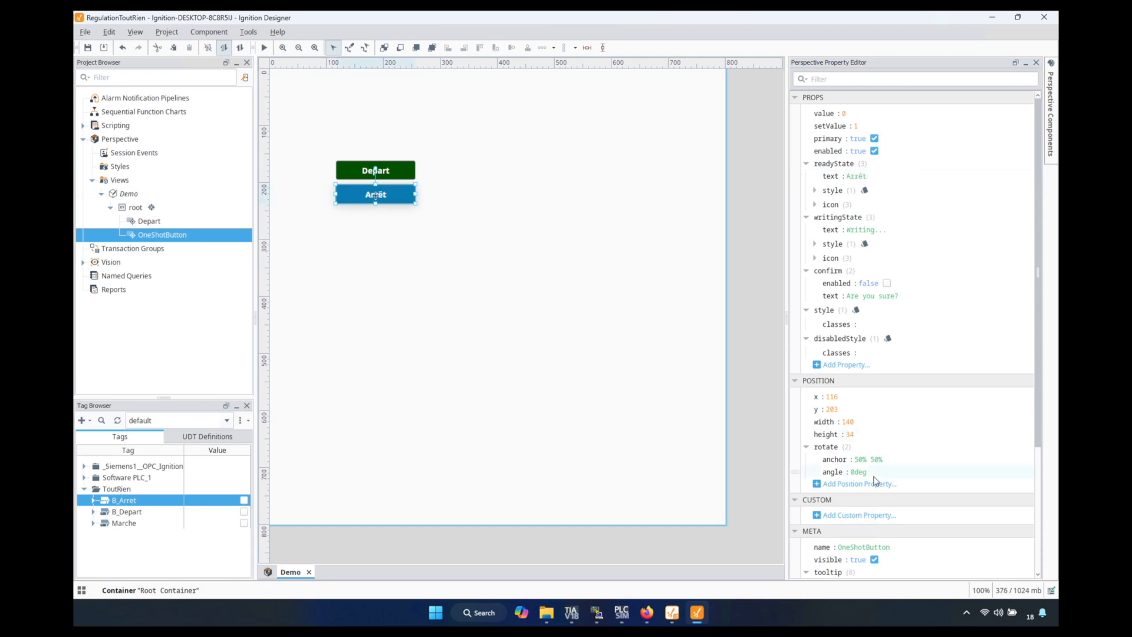
- Rename the second button component as Arret
click(848, 547)
key(ctrl+a)
text(Arret)
key(Return)
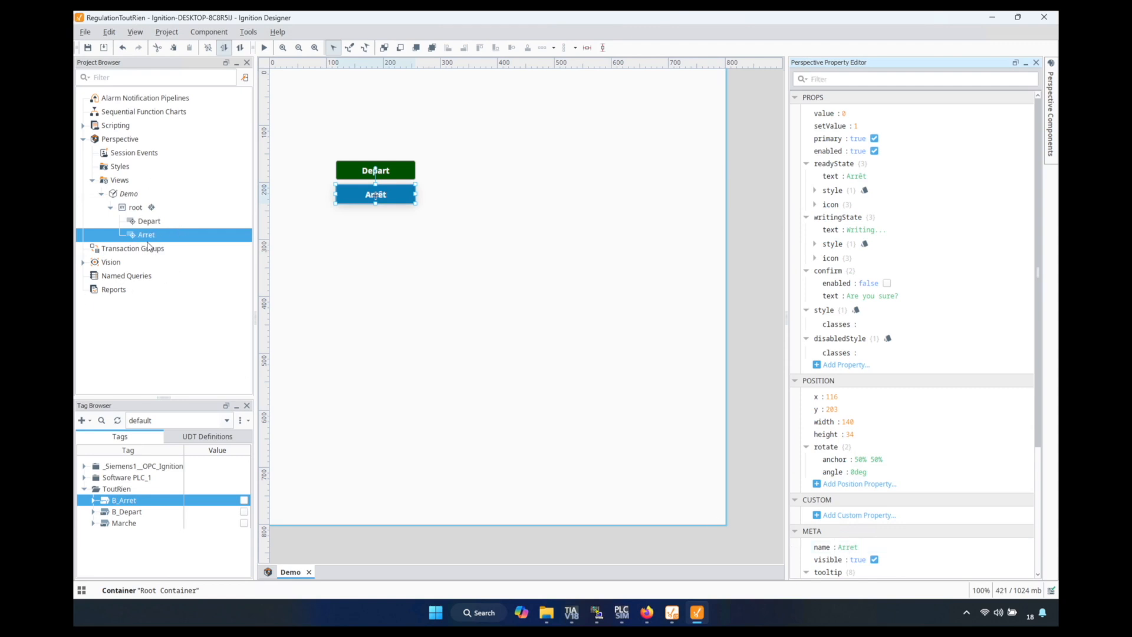
- Set the Arrêt button's ready-state background colour to dark red #800000
click(865, 190)
click(632, 221)
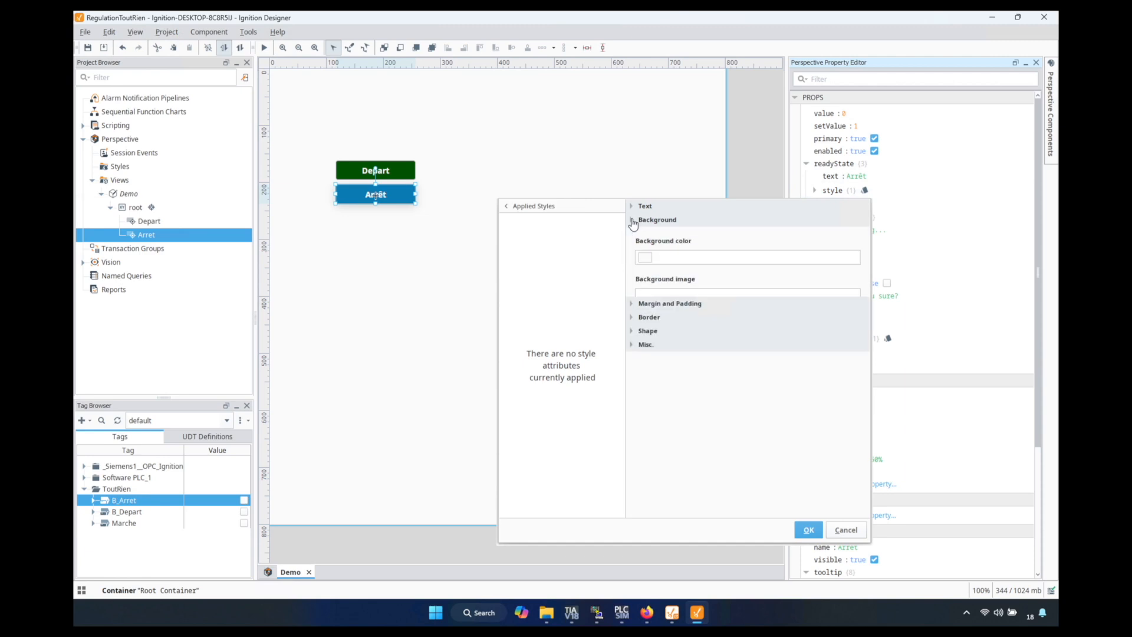
click(646, 259)
click(698, 279)
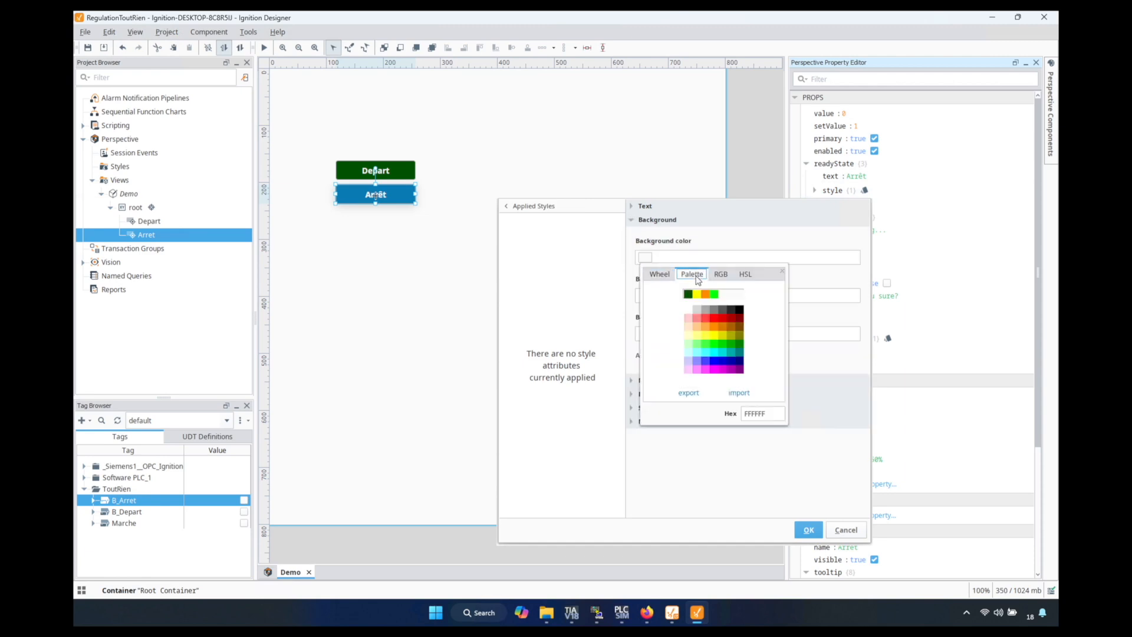
click(741, 318)
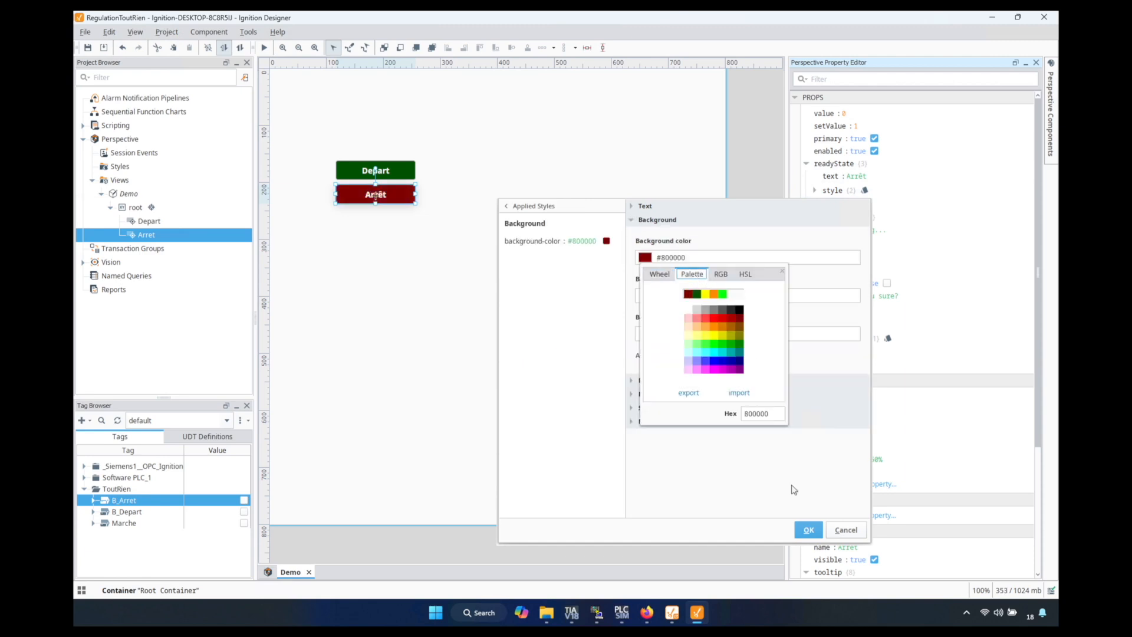
click(808, 530)
click(394, 171)
click(395, 196)
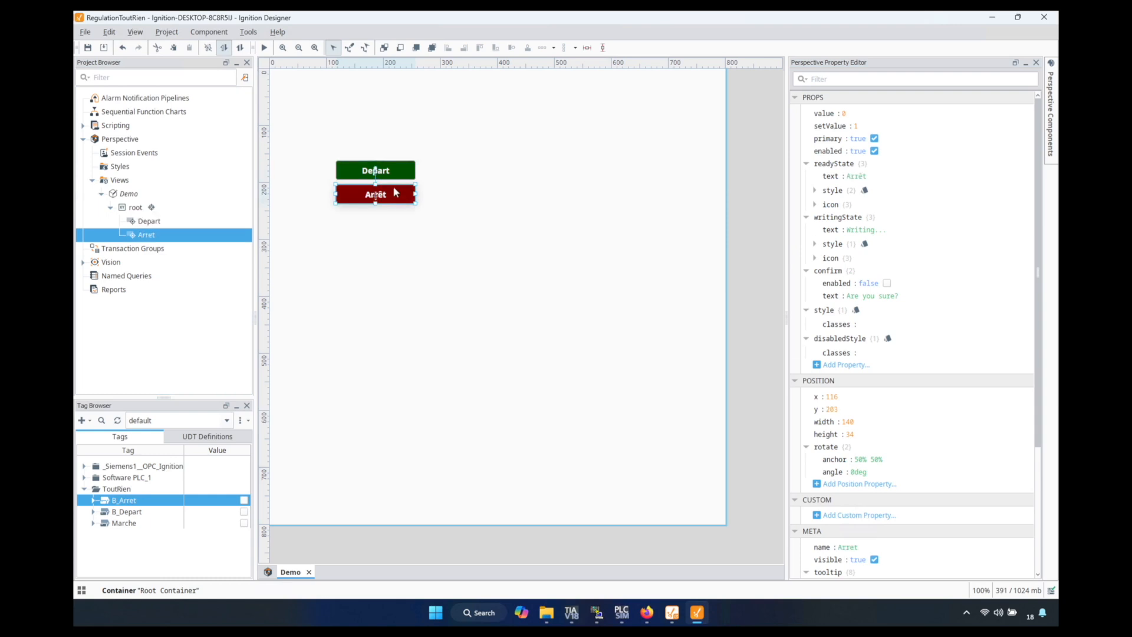
click(399, 173)
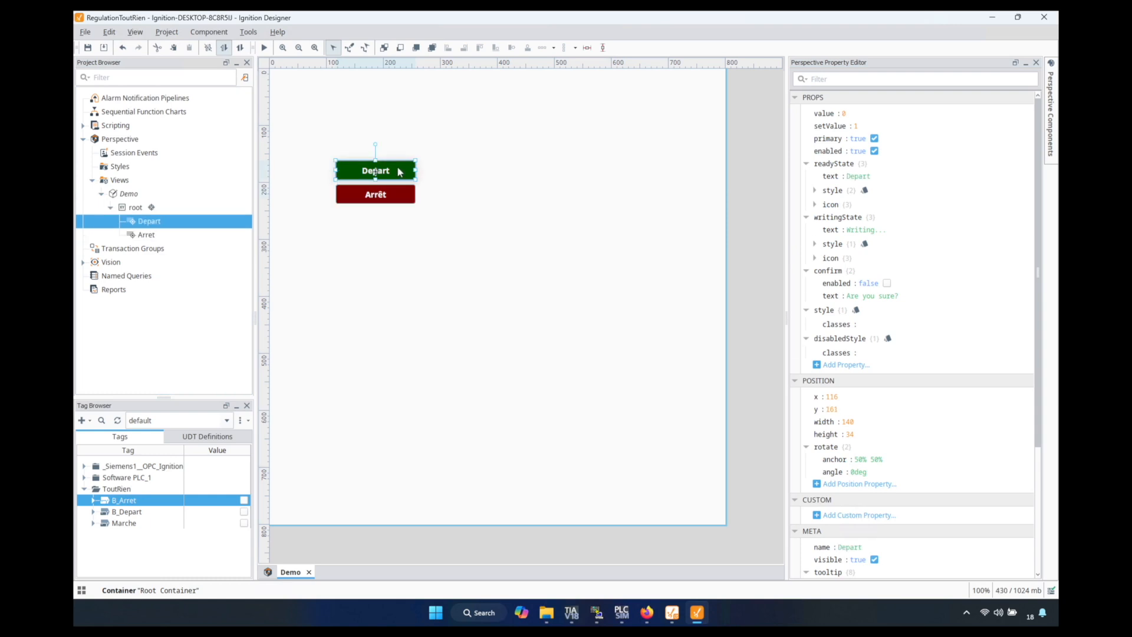
click(403, 196)
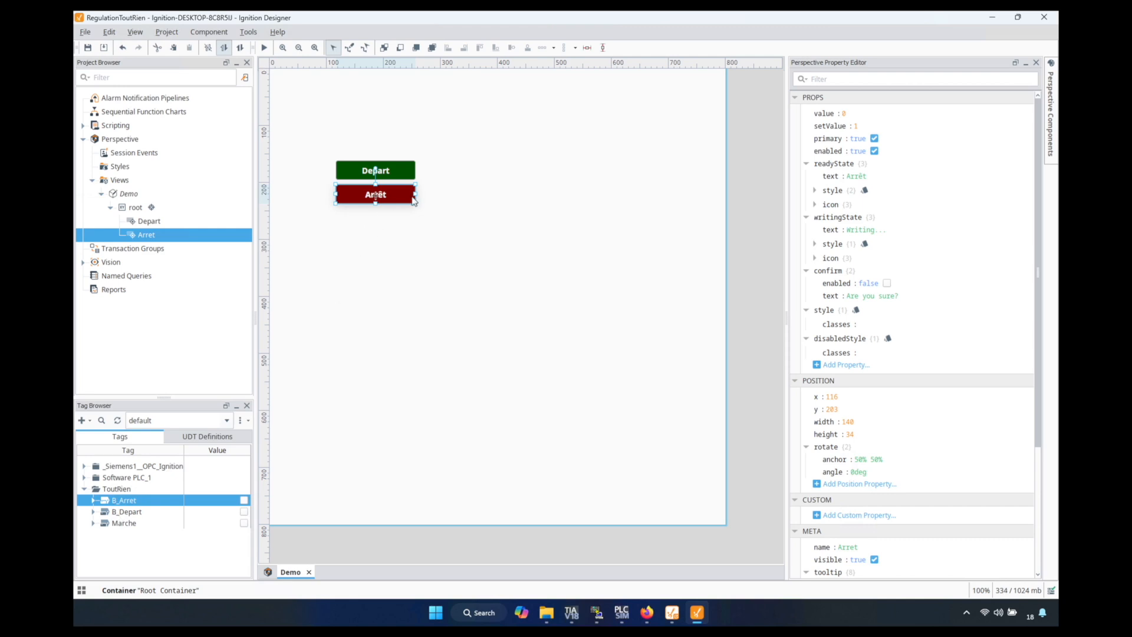
click(429, 179)
click(396, 171)
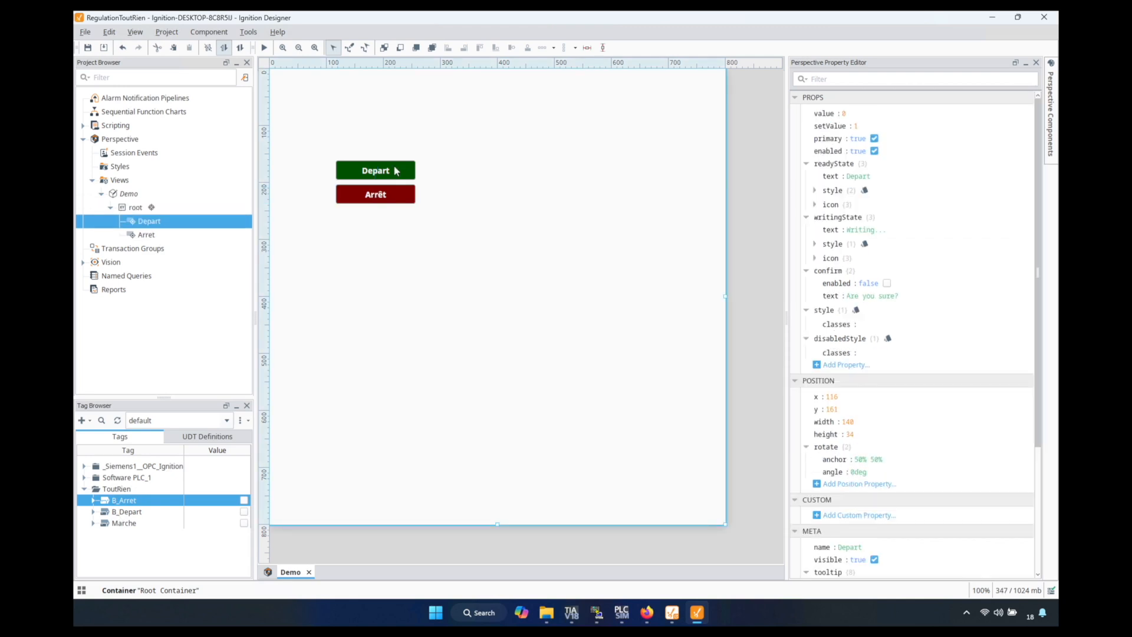
click(407, 238)
- Bind the Arrêt button's value property directly to the value of the B_Arret tag in the ToutRien folder
click(378, 201)
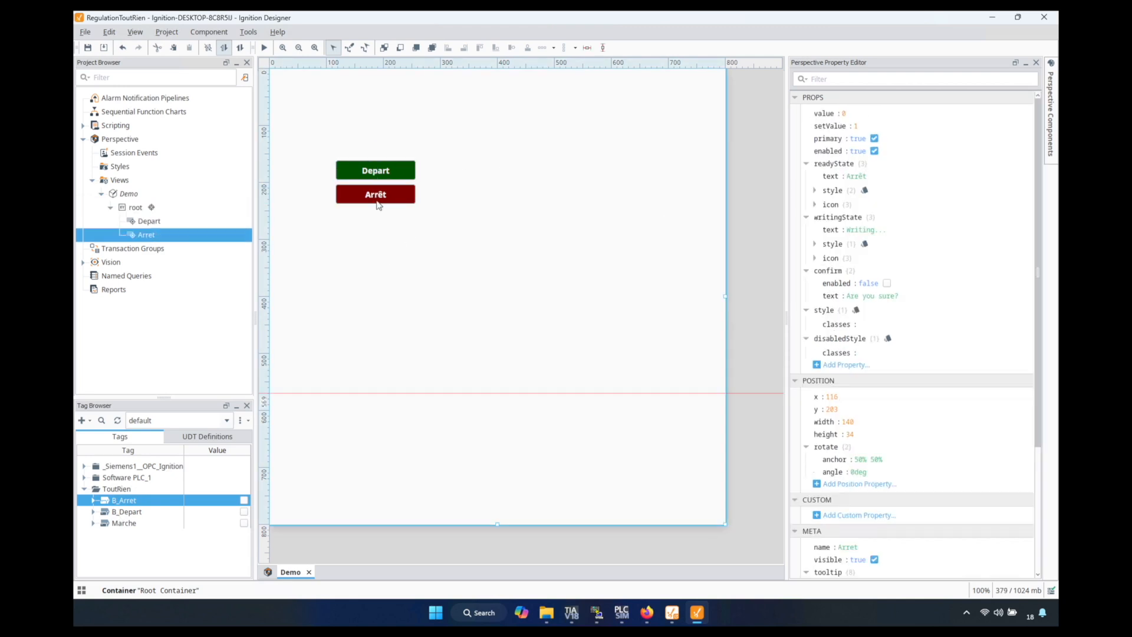
click(796, 116)
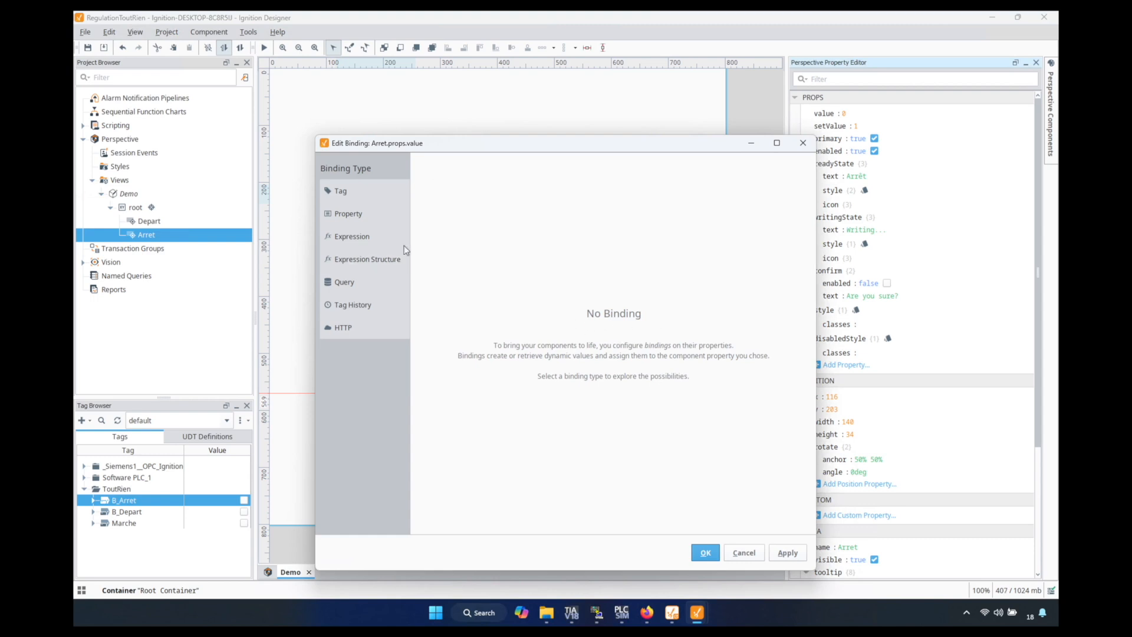
click(340, 195)
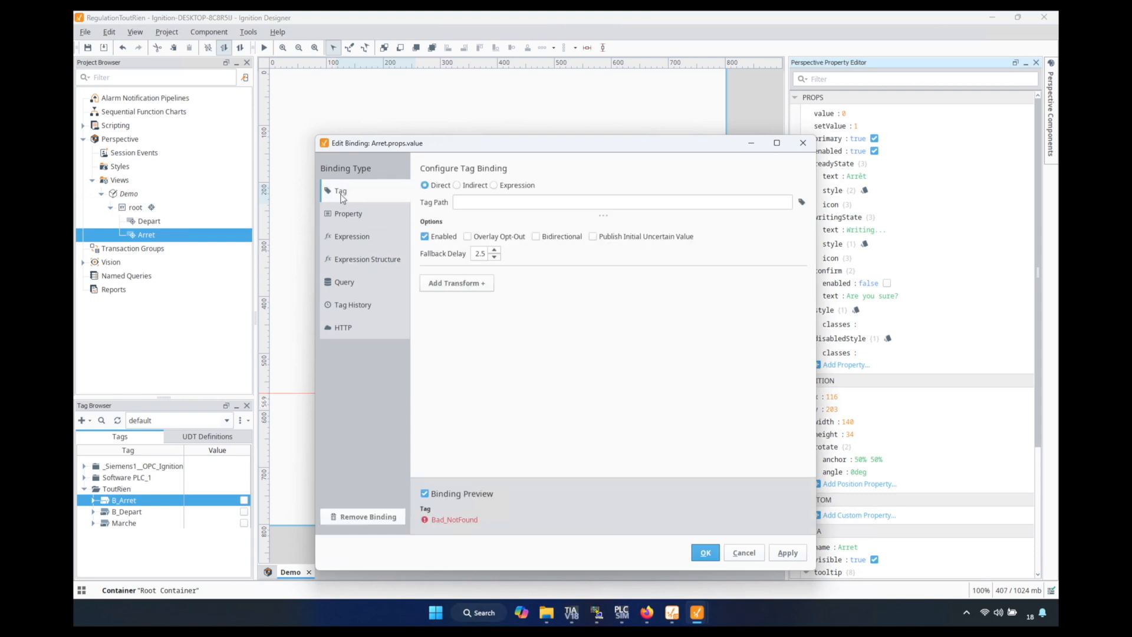
click(802, 203)
click(808, 218)
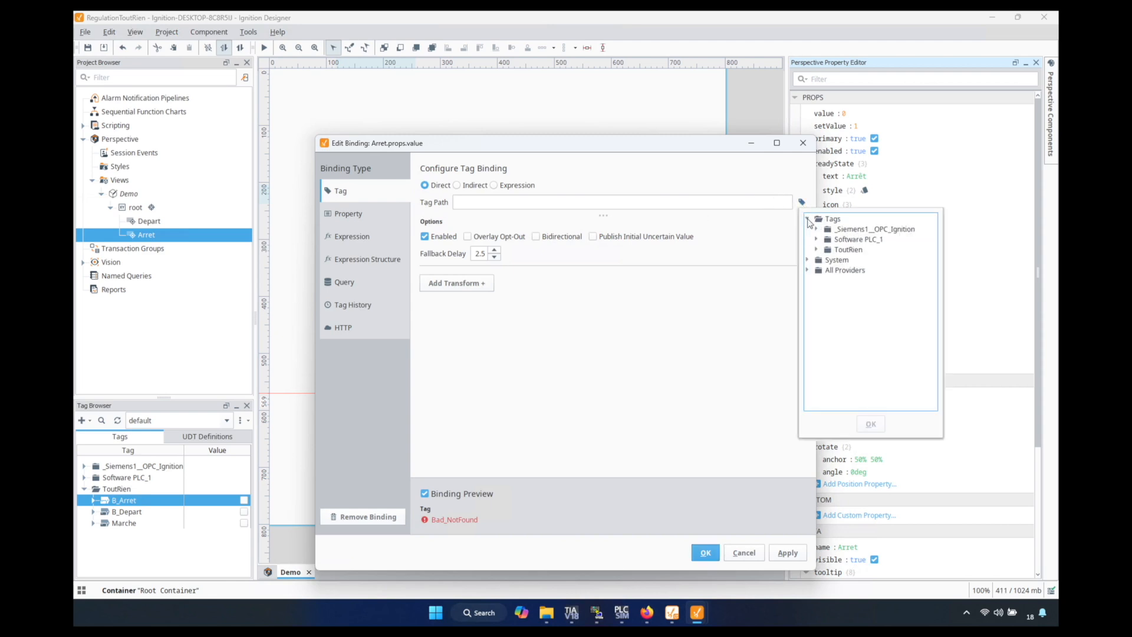
click(816, 250)
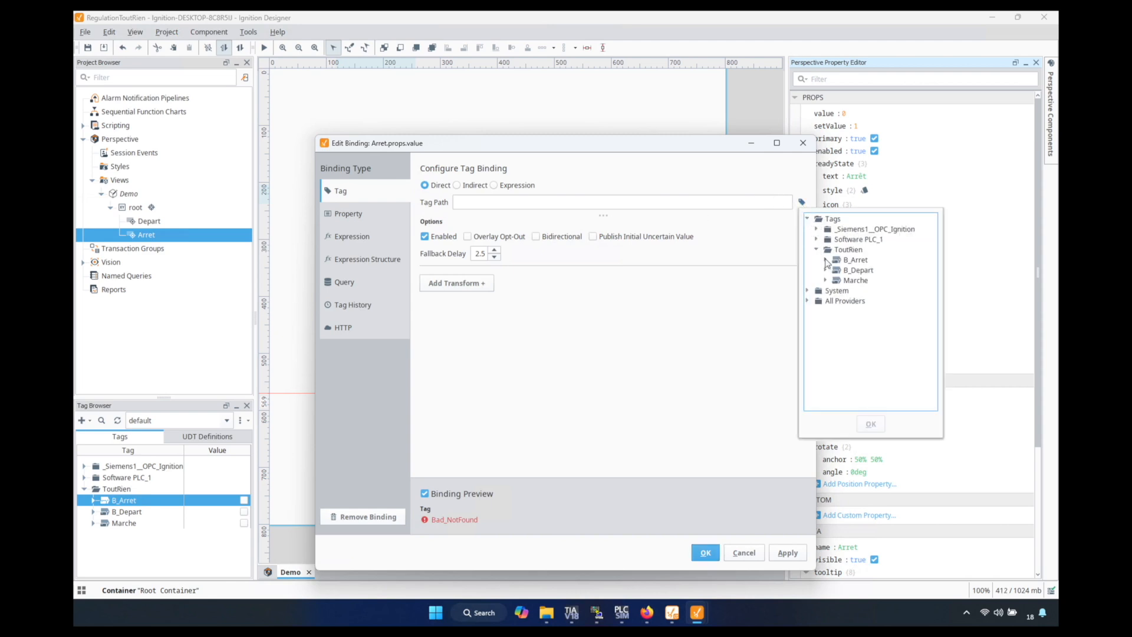
click(825, 260)
scroll(937, 274, down, 3)
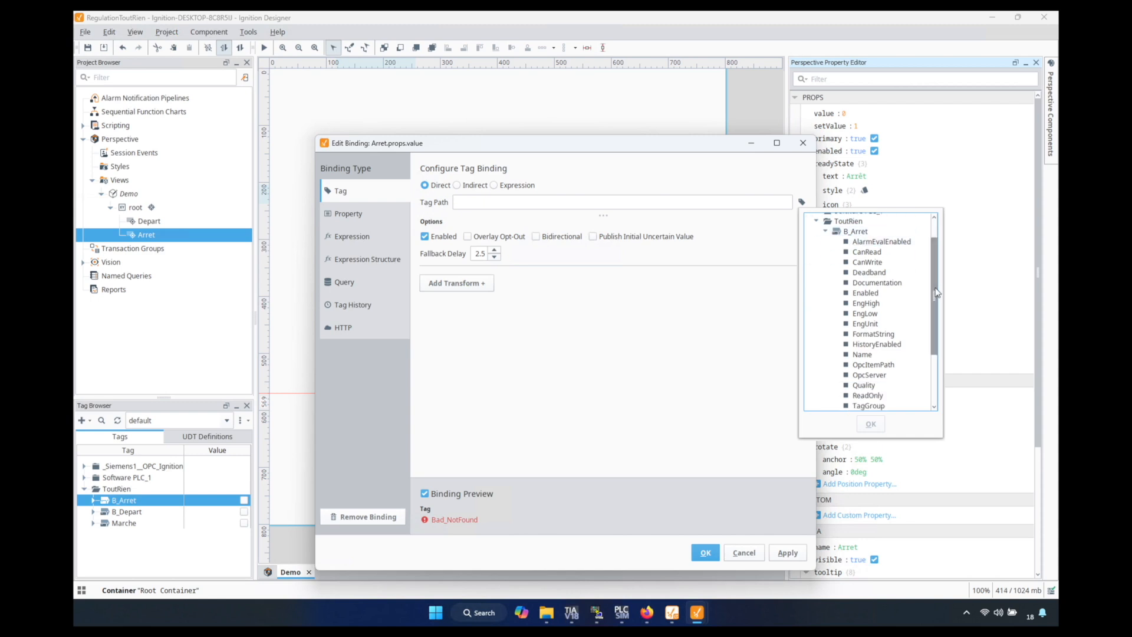
click(867, 375)
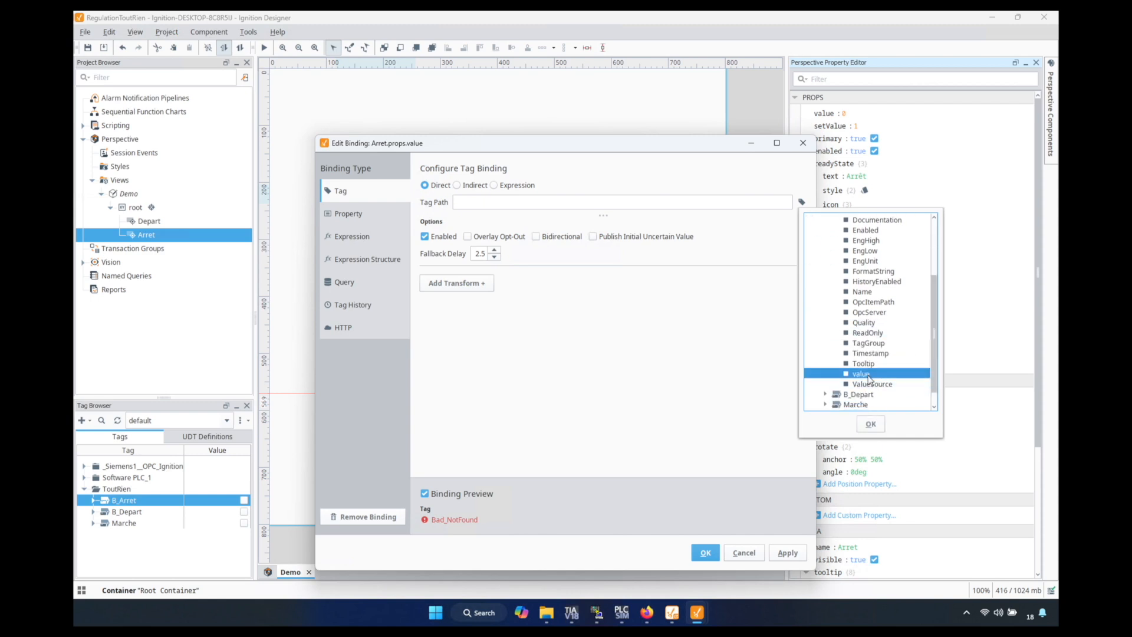
click(871, 424)
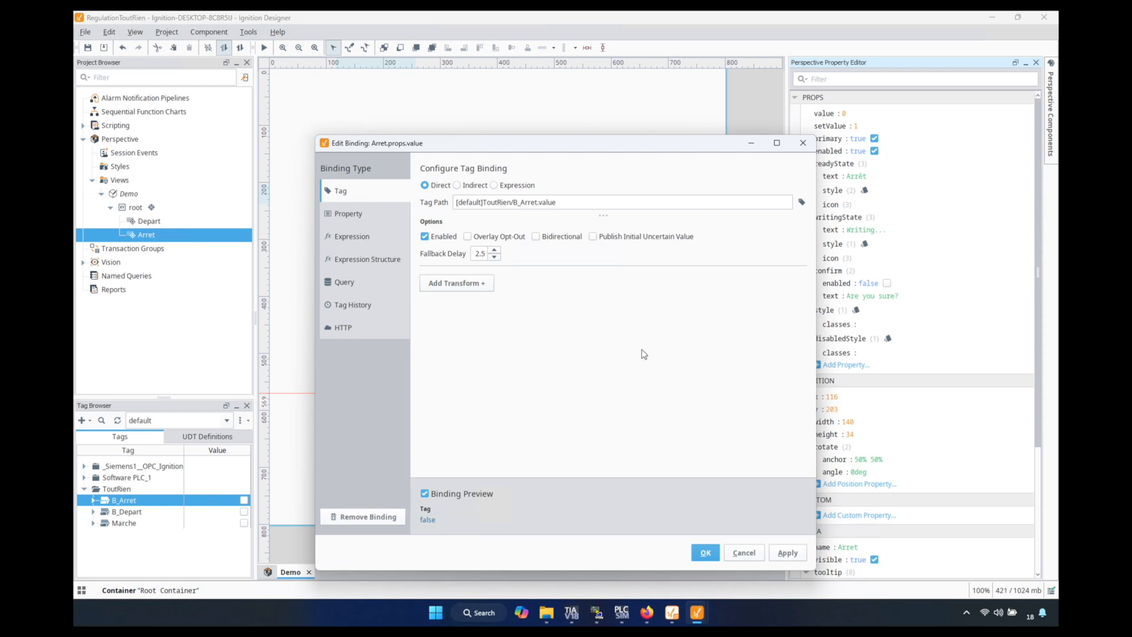
click(704, 554)
- Bind the Depart button's value property to the B_Depart tag in the ToutRien folder and save the project
click(381, 177)
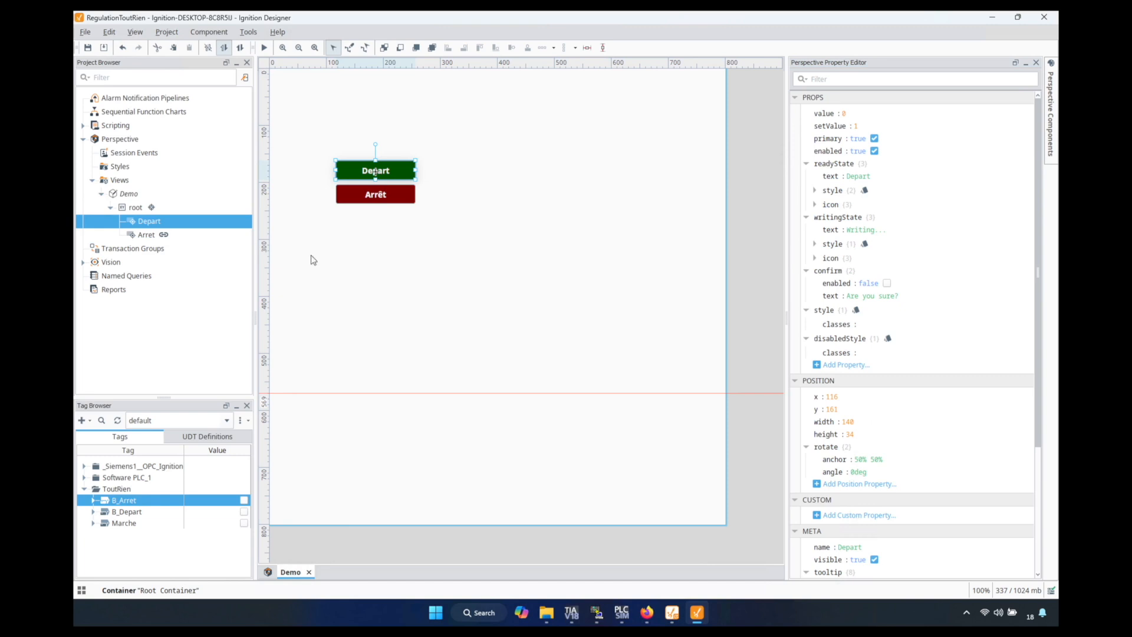
click(131, 515)
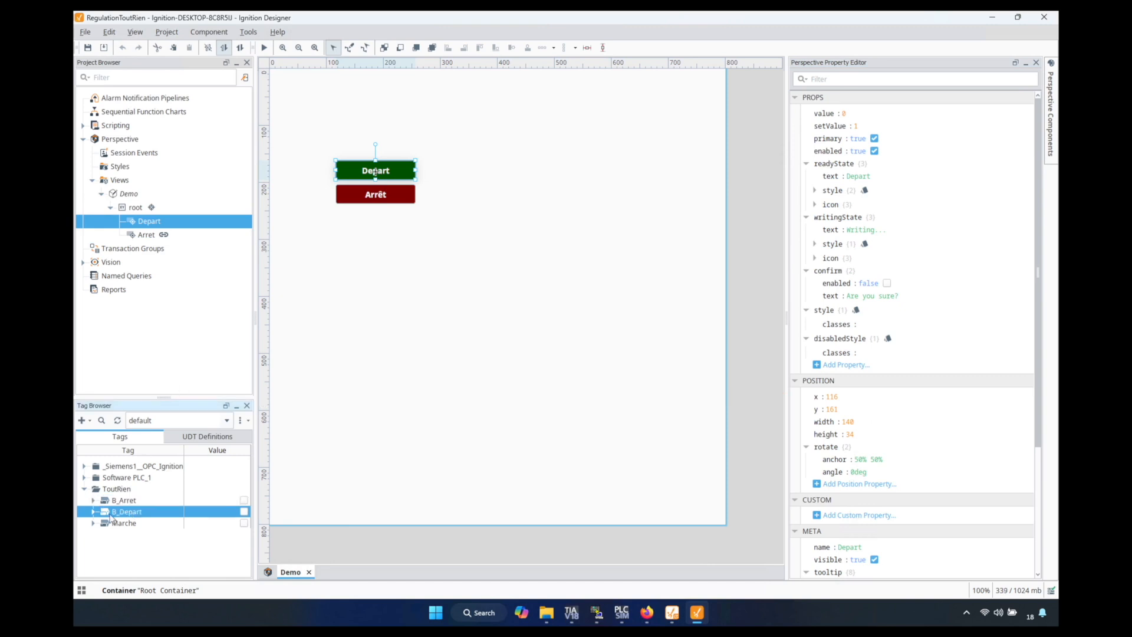
click(93, 513)
click(94, 513)
drag(94, 517, 795, 112)
click(502, 227)
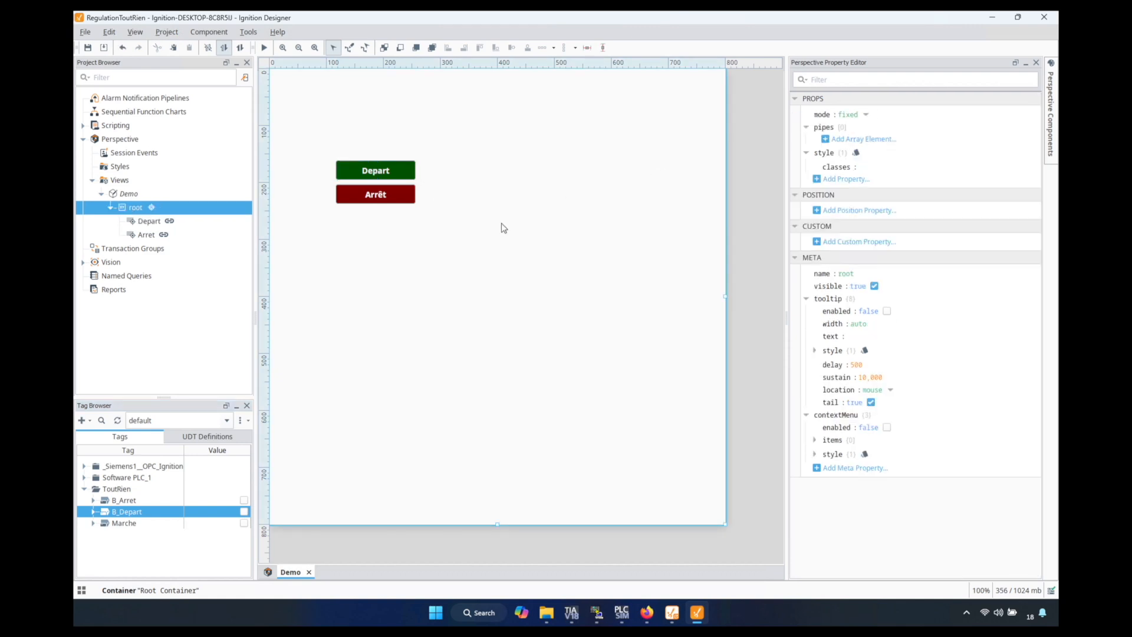
key(ctrl+s)
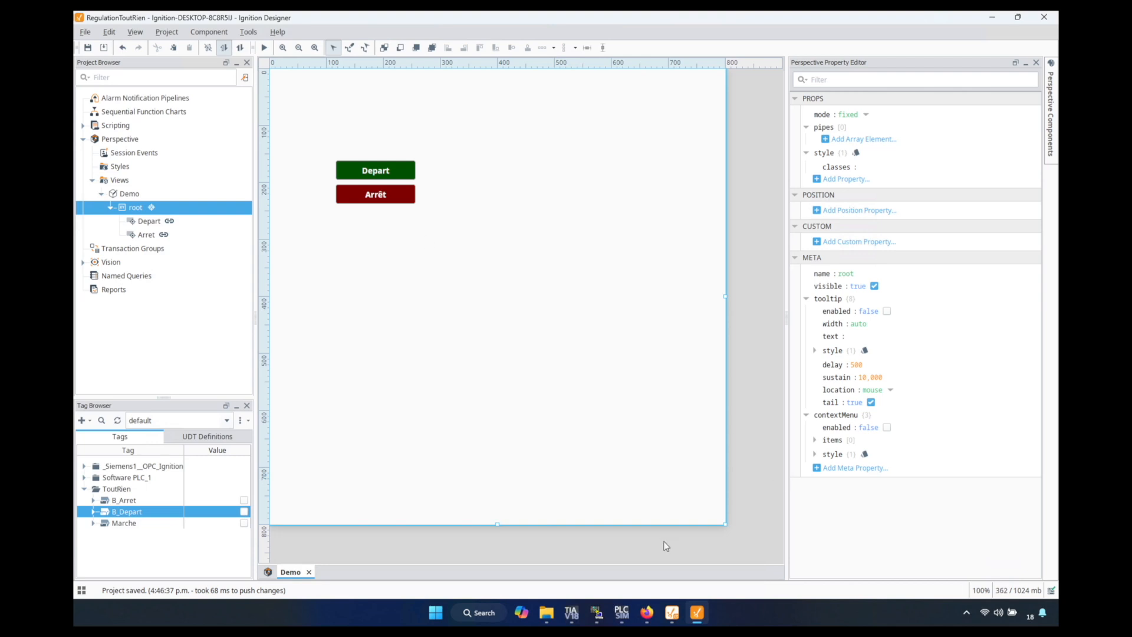
- Switch to the Ignition gateway page in Firefox and launch the RegulationToutRien project as a Perspective session
click(646, 616)
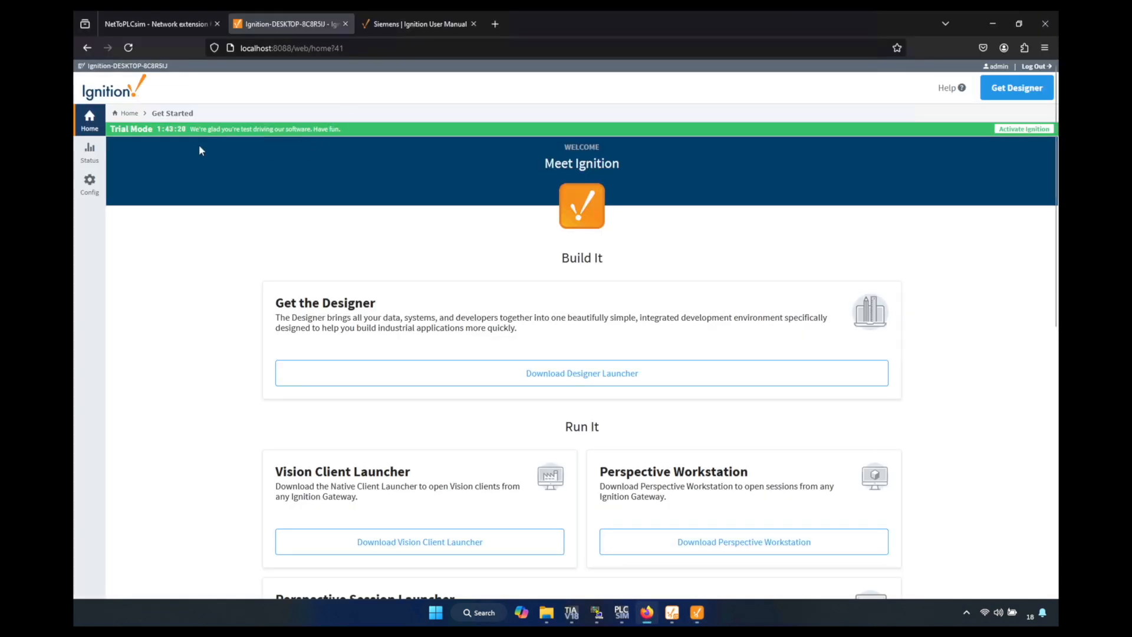
scroll(386, 304, down, 3)
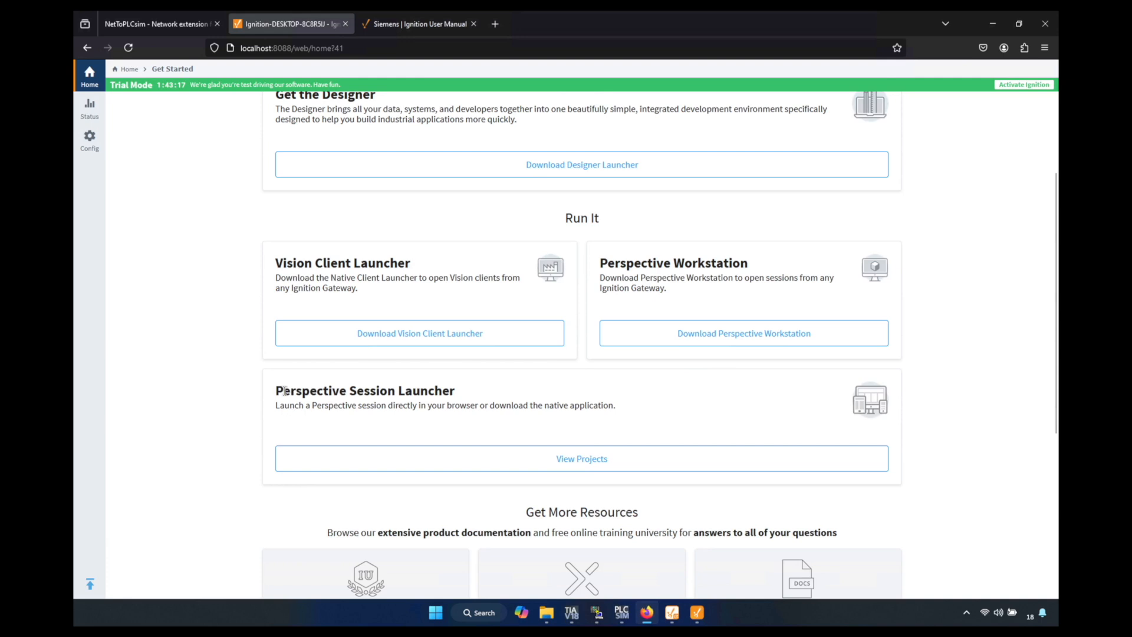
click(579, 464)
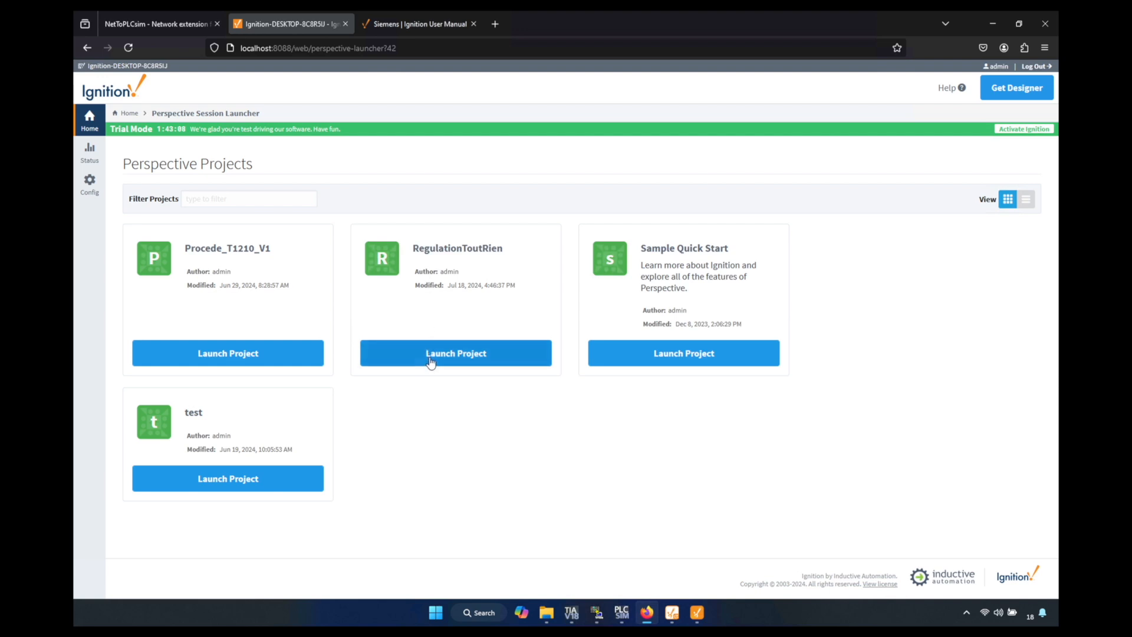
click(190, 165)
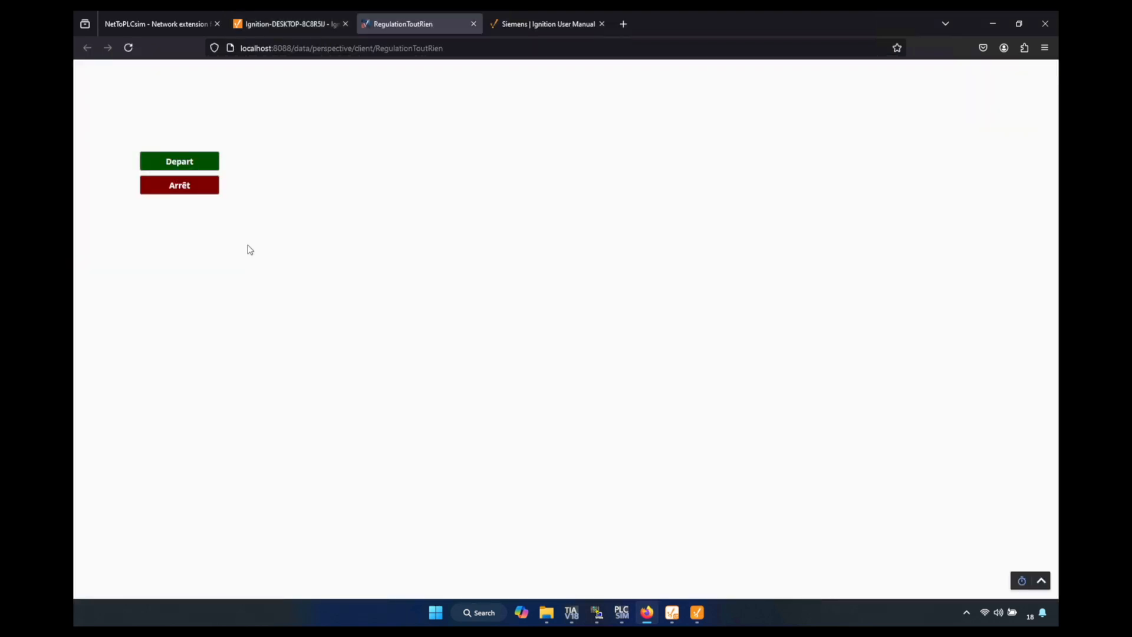
- Trigger Depart in the running session and switch to TIA Portal to check the Main [OB1] ladder logic
click(188, 166)
key(alt+Tab)
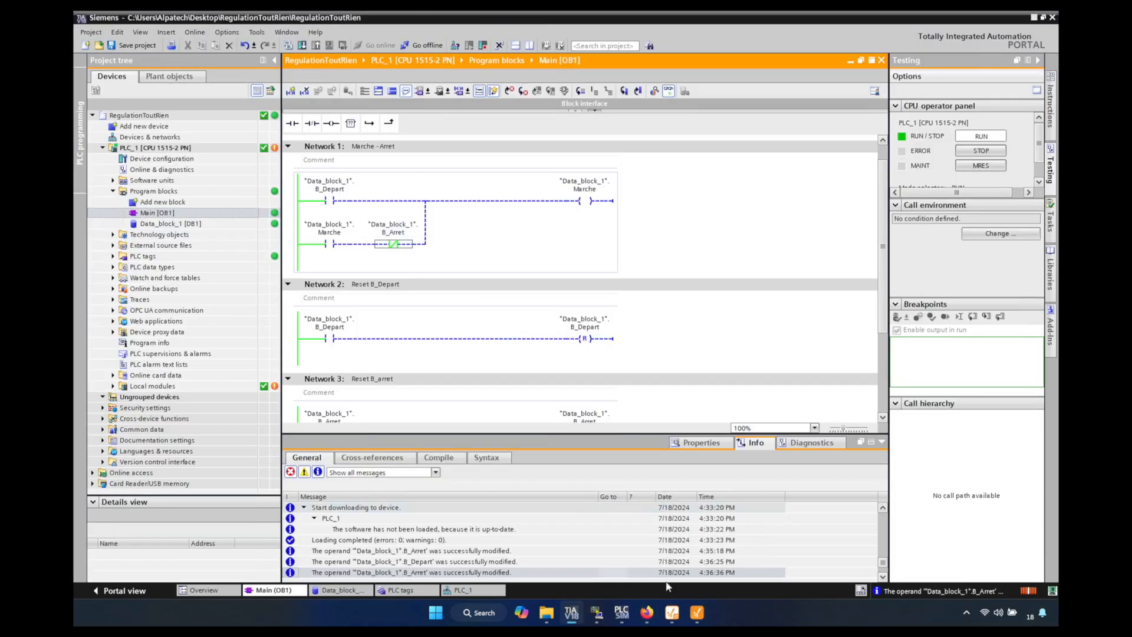
- Return to Ignition Designer and set the Depart value binding's tag path to [default]ToutRien/B_Depart.value
click(697, 613)
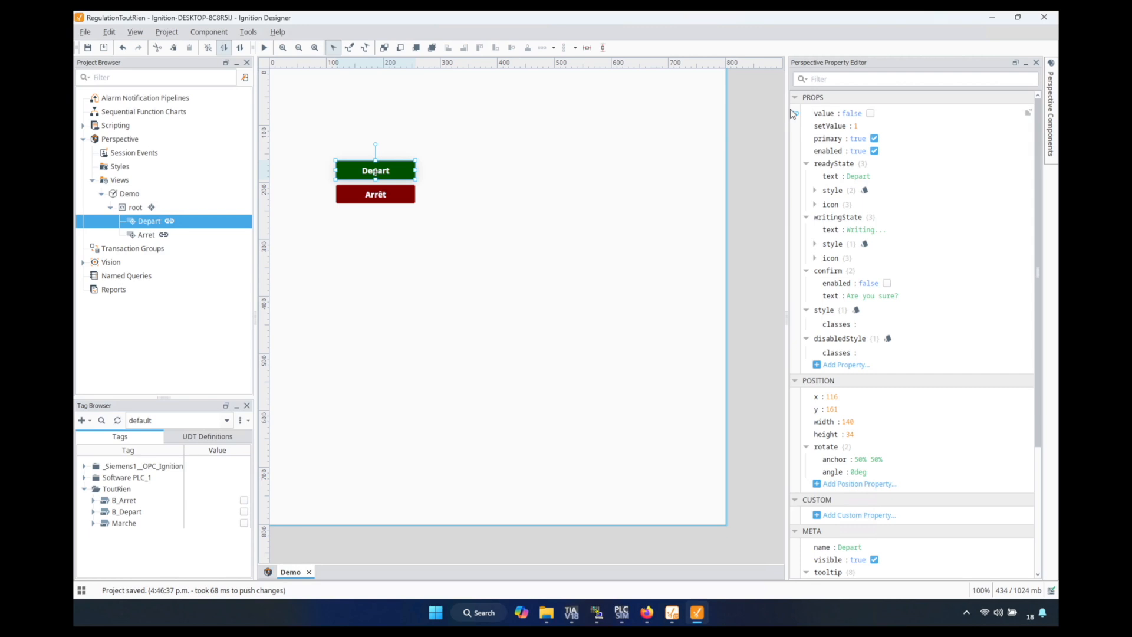
click(795, 113)
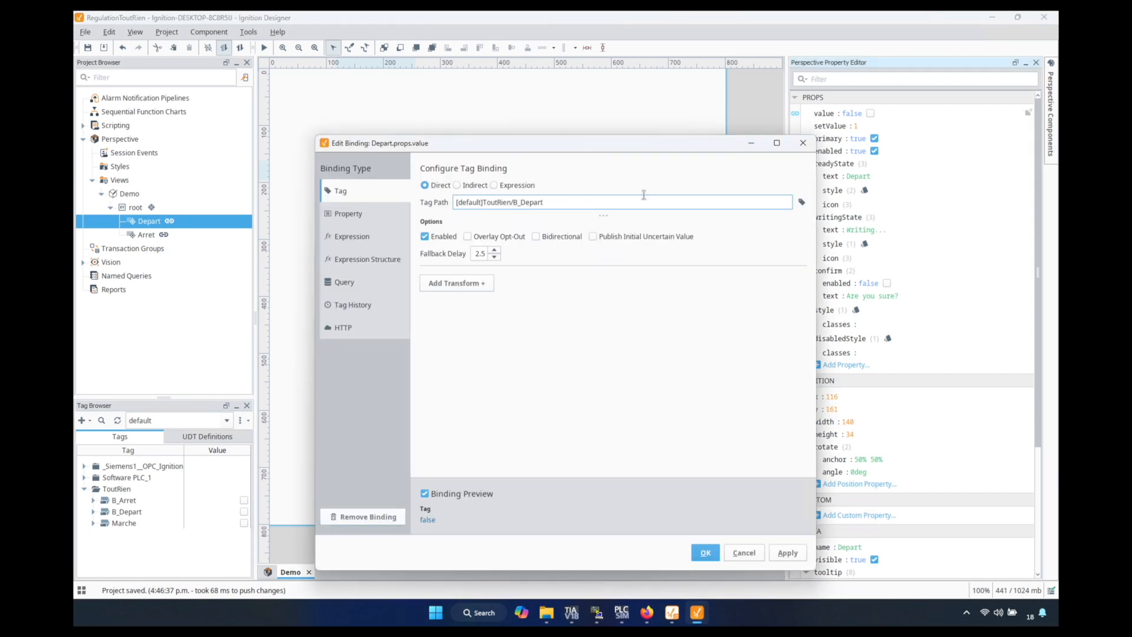
click(803, 203)
click(825, 270)
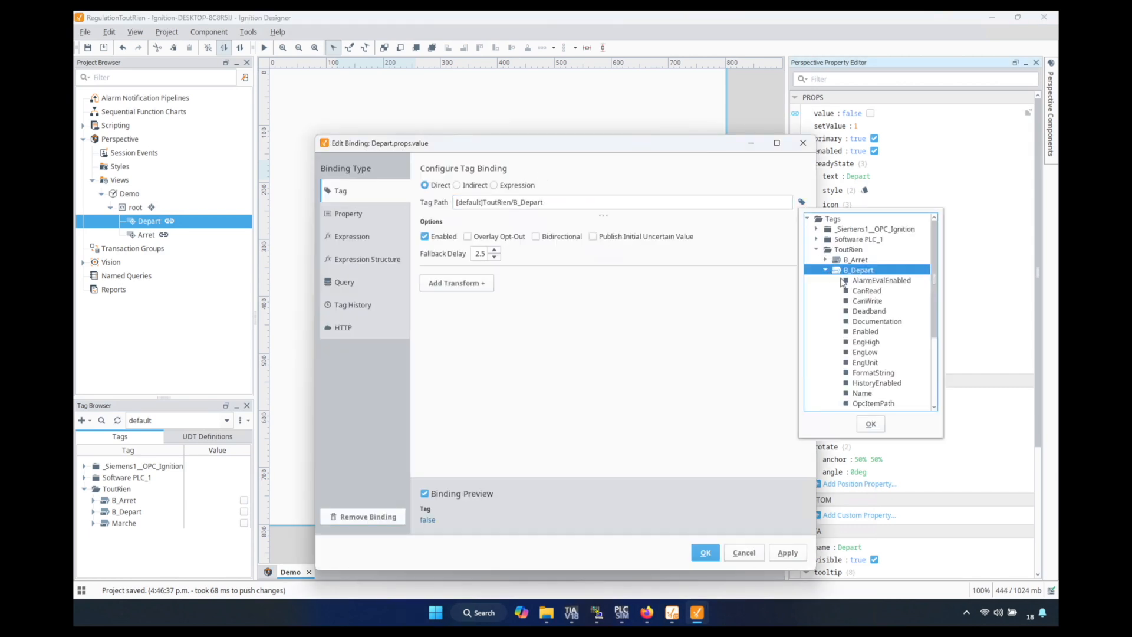
drag(932, 295, 936, 331)
click(862, 366)
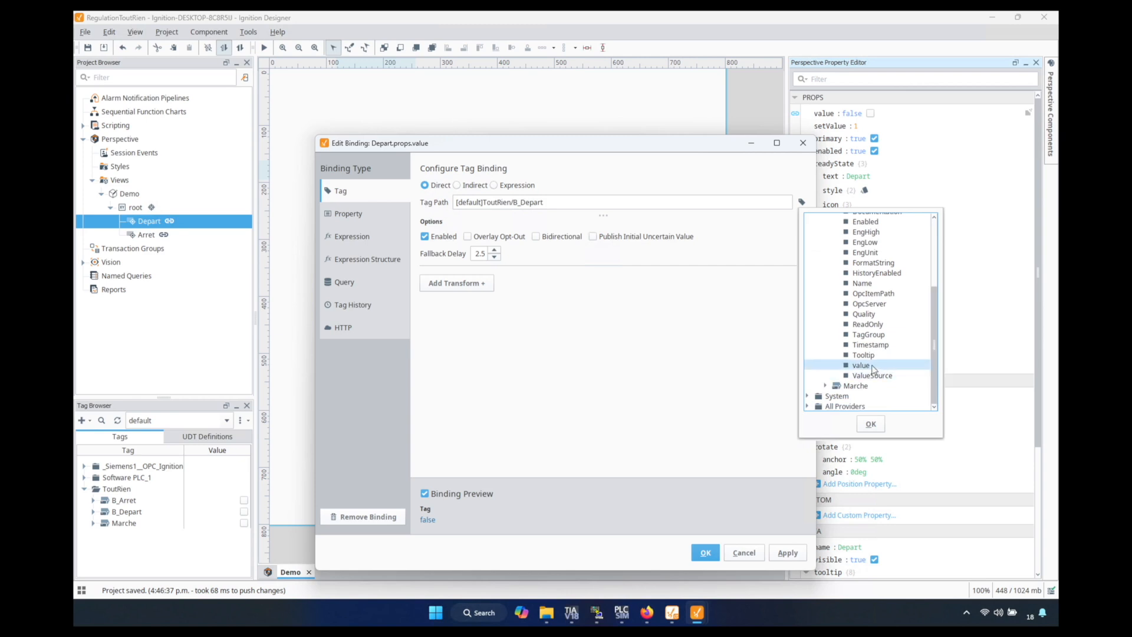
click(871, 425)
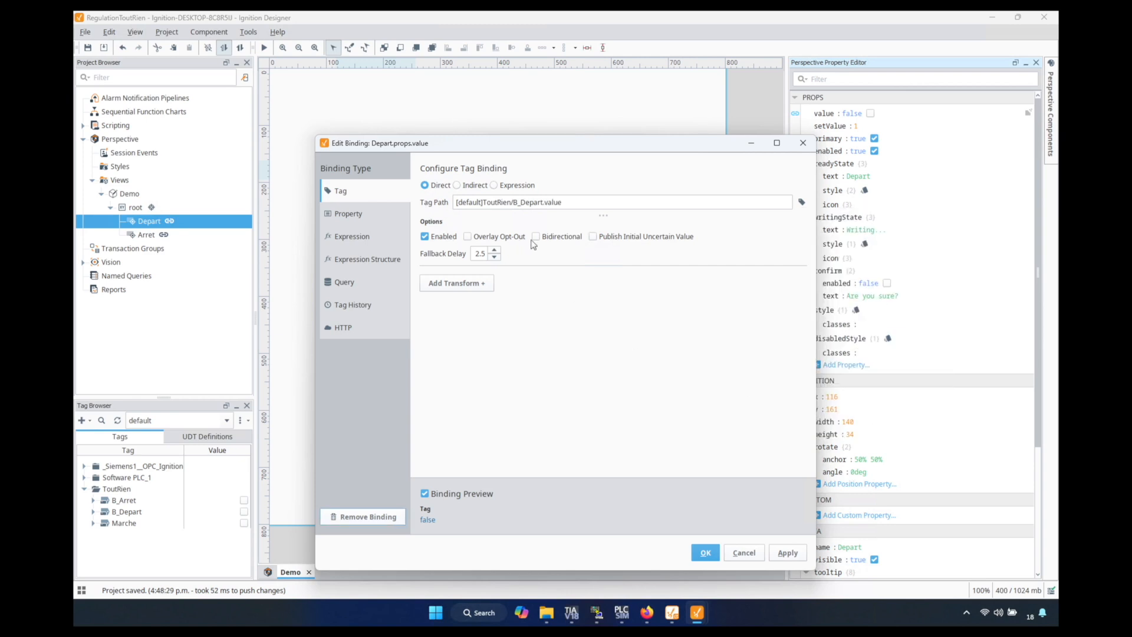
- Make the Depart button's tag binding bidirectional and save the project
click(535, 236)
click(796, 559)
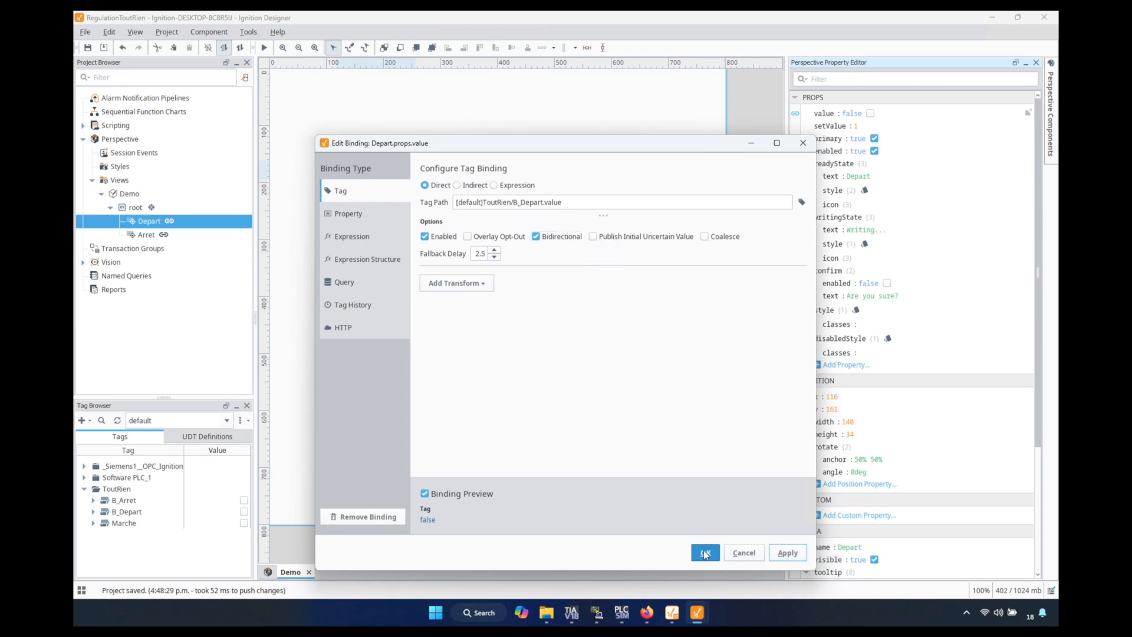
click(705, 553)
click(528, 383)
key(ctrl+s)
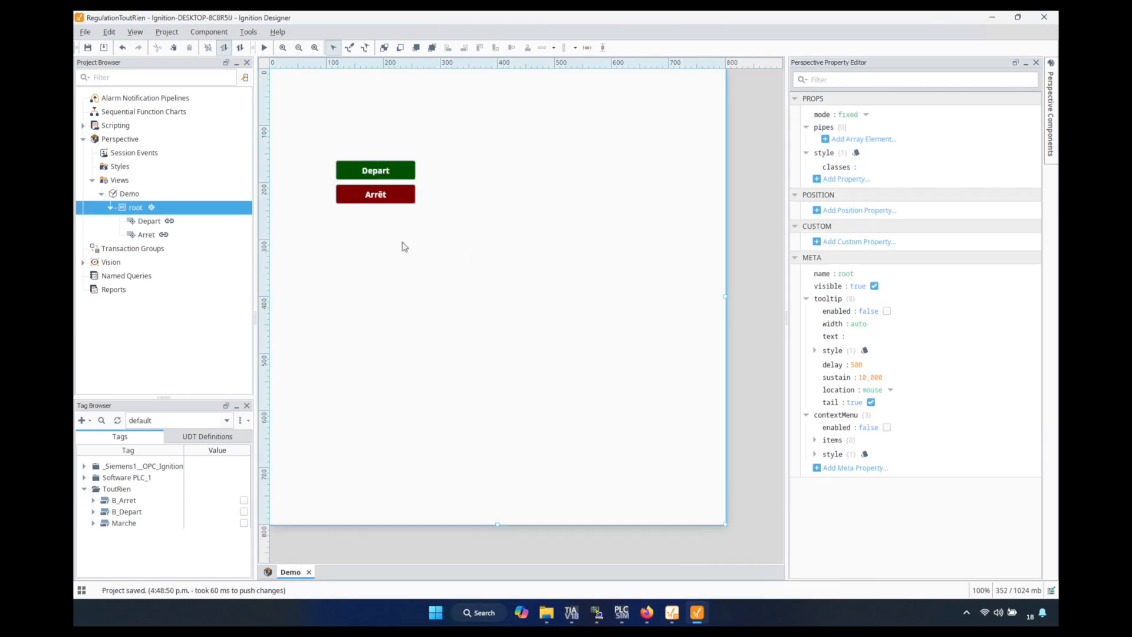
- Make the Arrêt button's B_Arret.value tag binding bidirectional and apply it
click(387, 204)
click(796, 113)
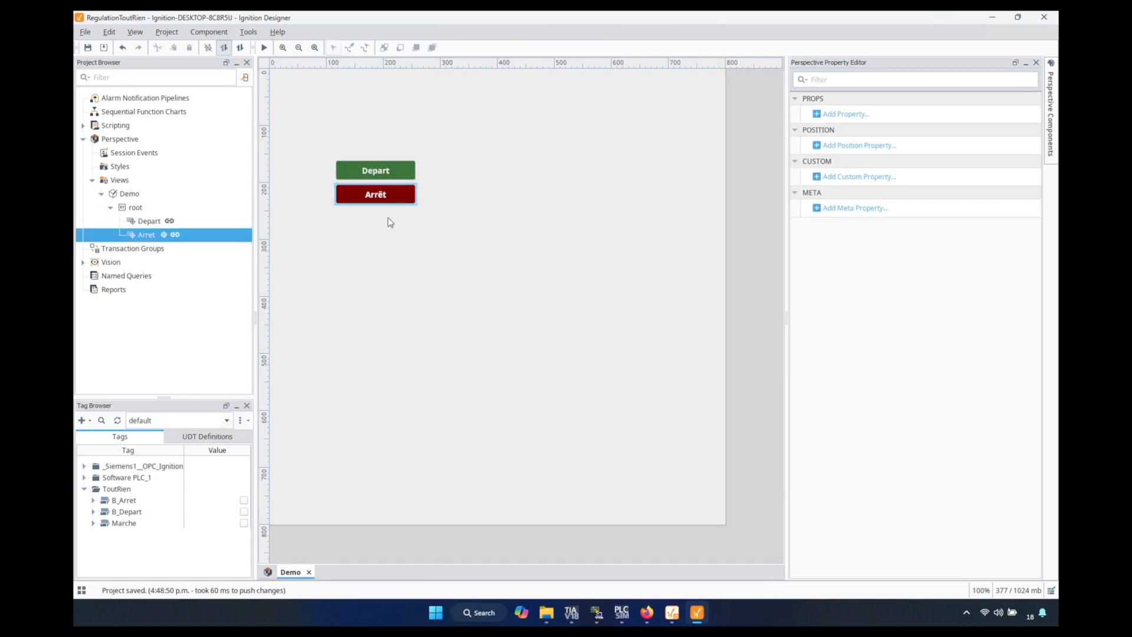
click(535, 236)
click(788, 552)
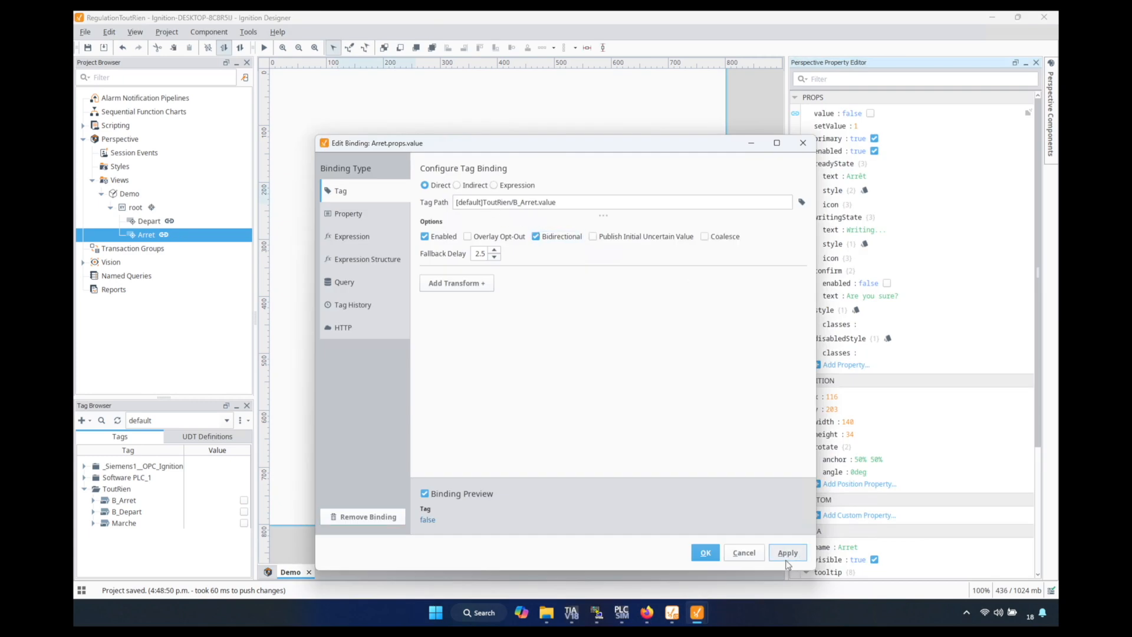
click(707, 553)
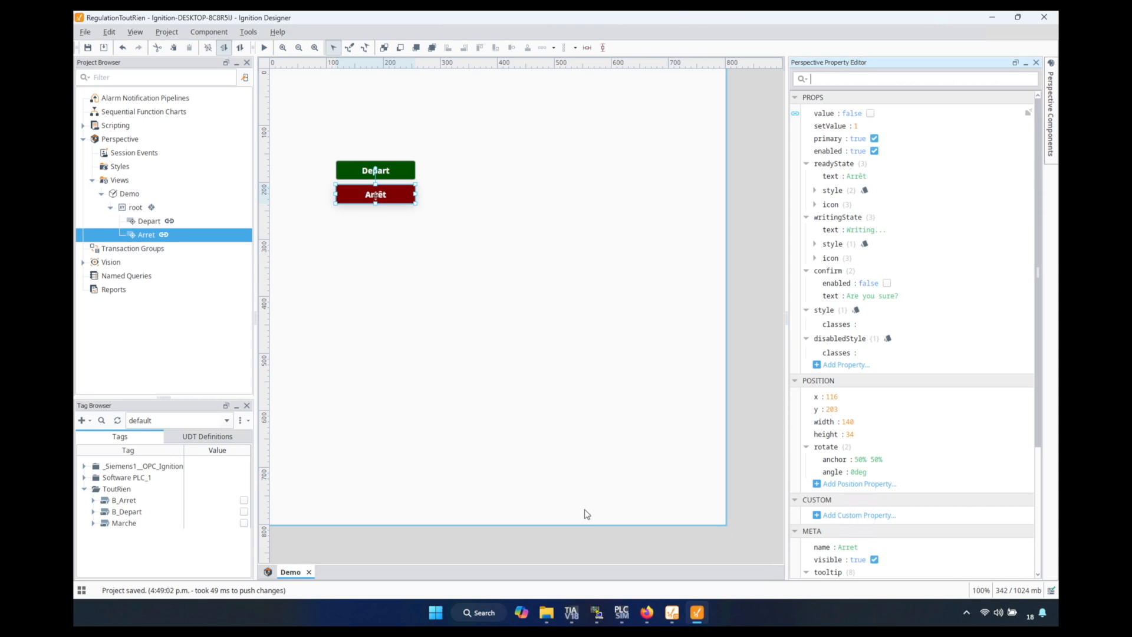
- Test the Depart and Arrêt buttons in the Firefox session and check the ladder's response in TIA Portal
click(646, 613)
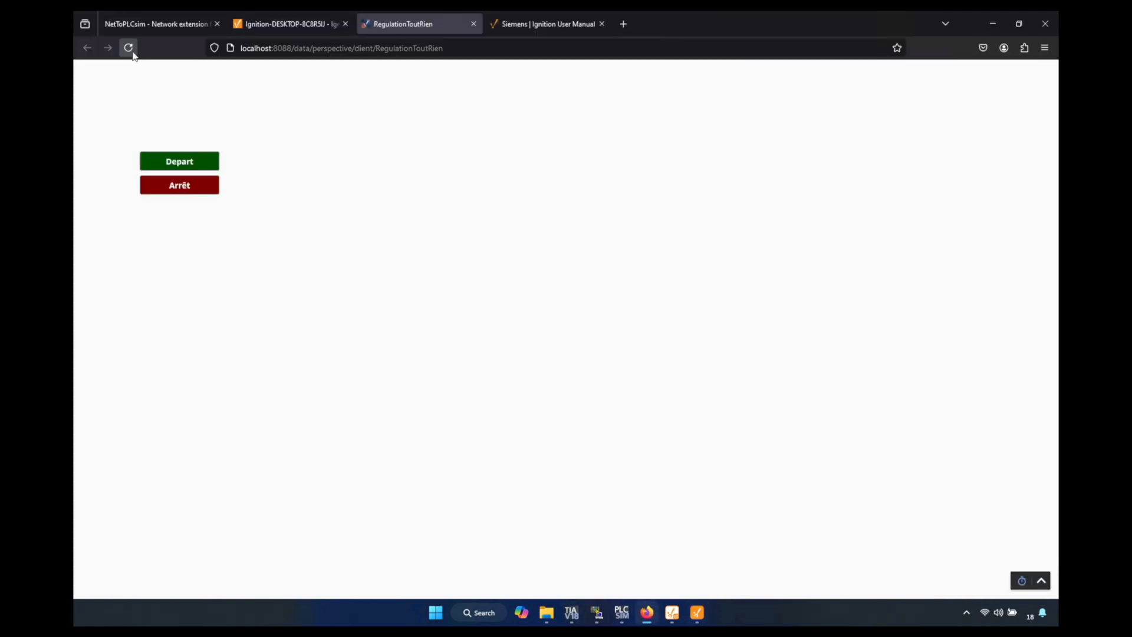
click(186, 164)
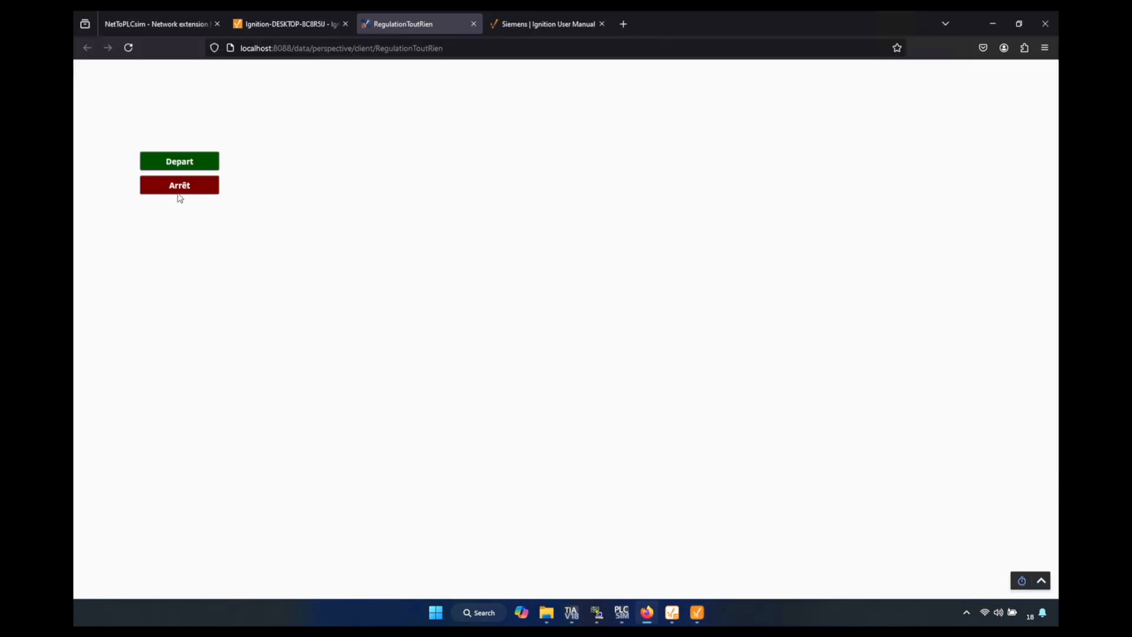
click(177, 186)
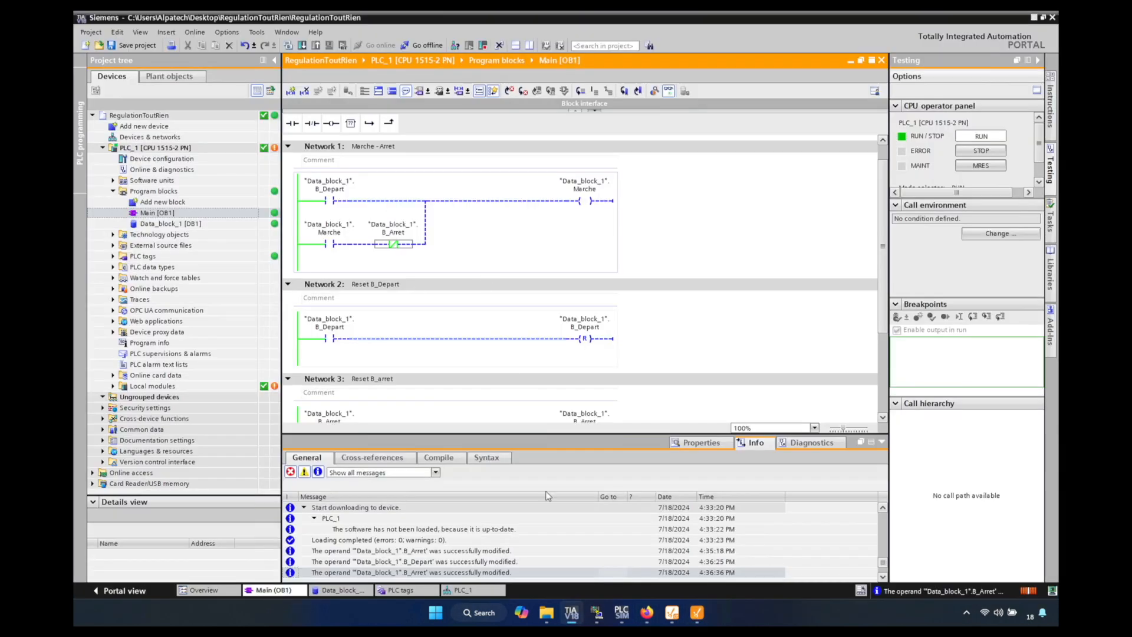
- Return to Ignition Designer and place an Icon component just right of the two buttons at about x 279, y 166
click(697, 612)
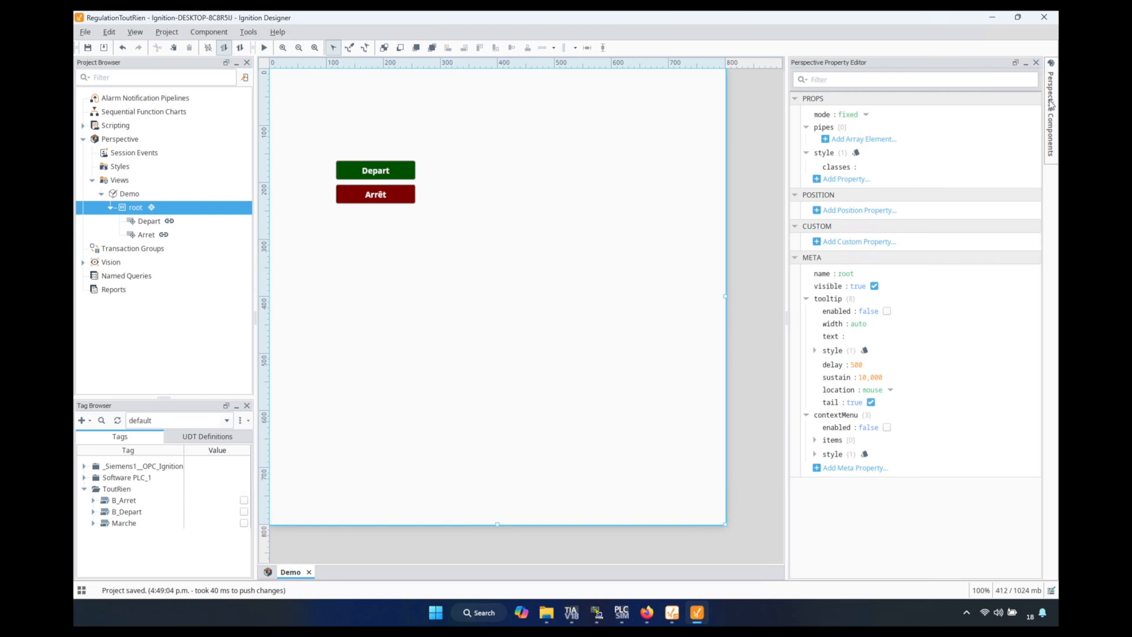
mouse_move(1050, 105)
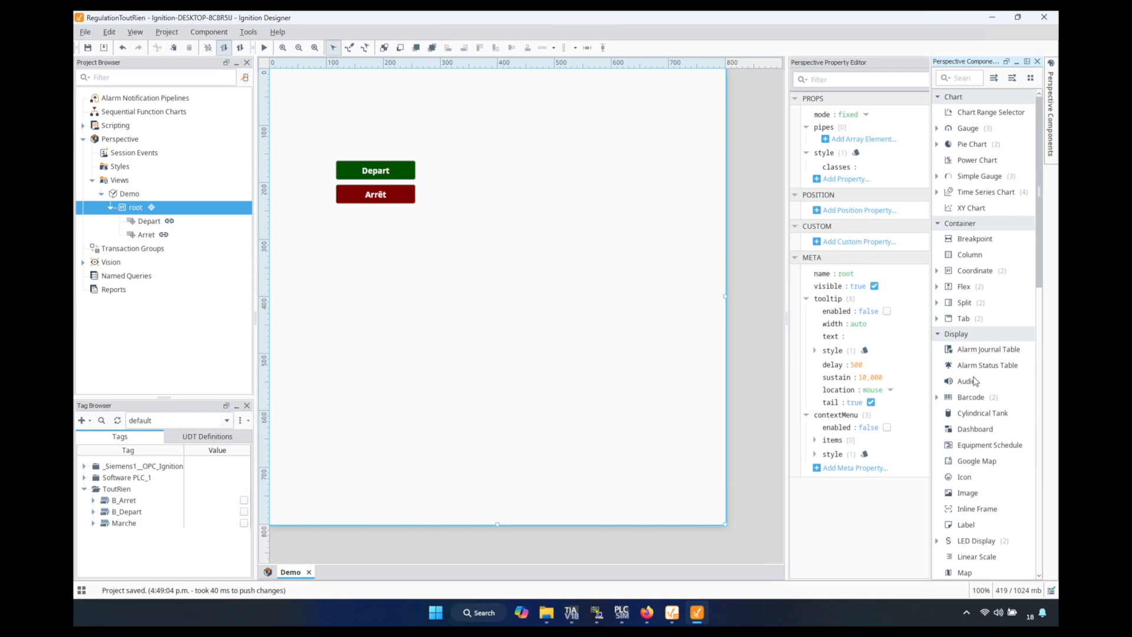
drag(968, 476, 459, 196)
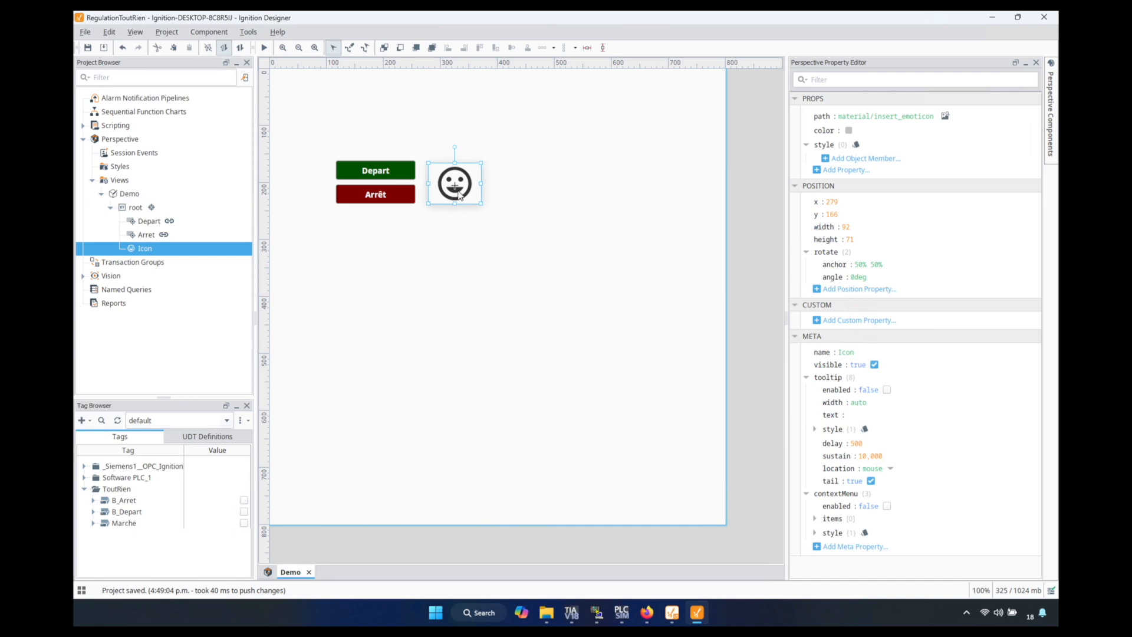
click(452, 231)
- Search the material icon library for lens and set the new icon's path to material/lens
click(461, 190)
click(945, 116)
text(lens)
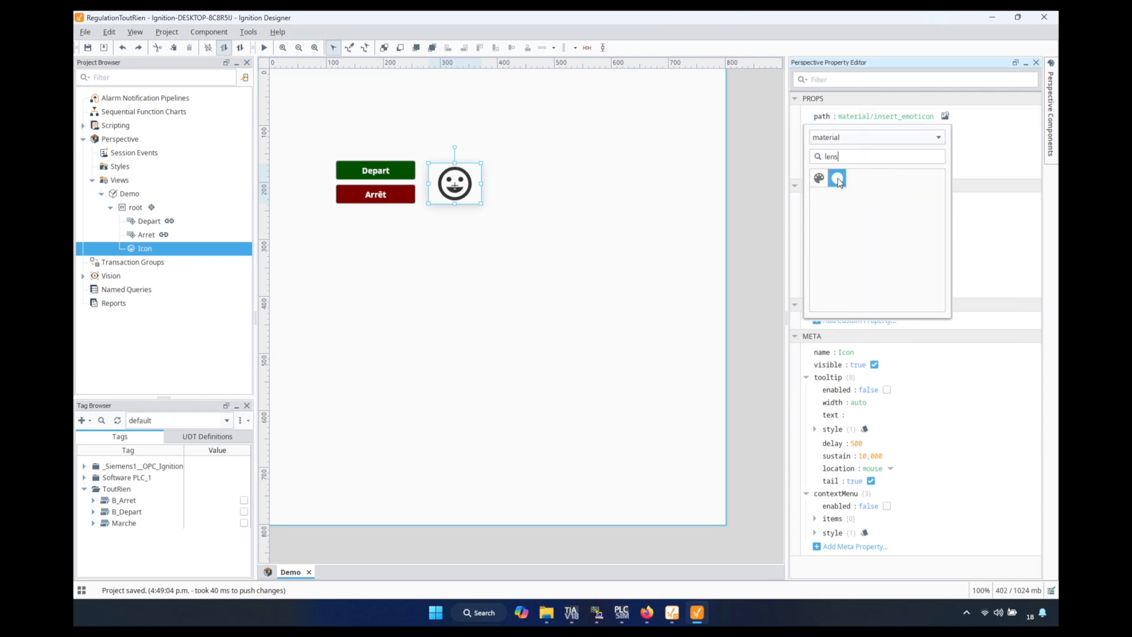
click(837, 178)
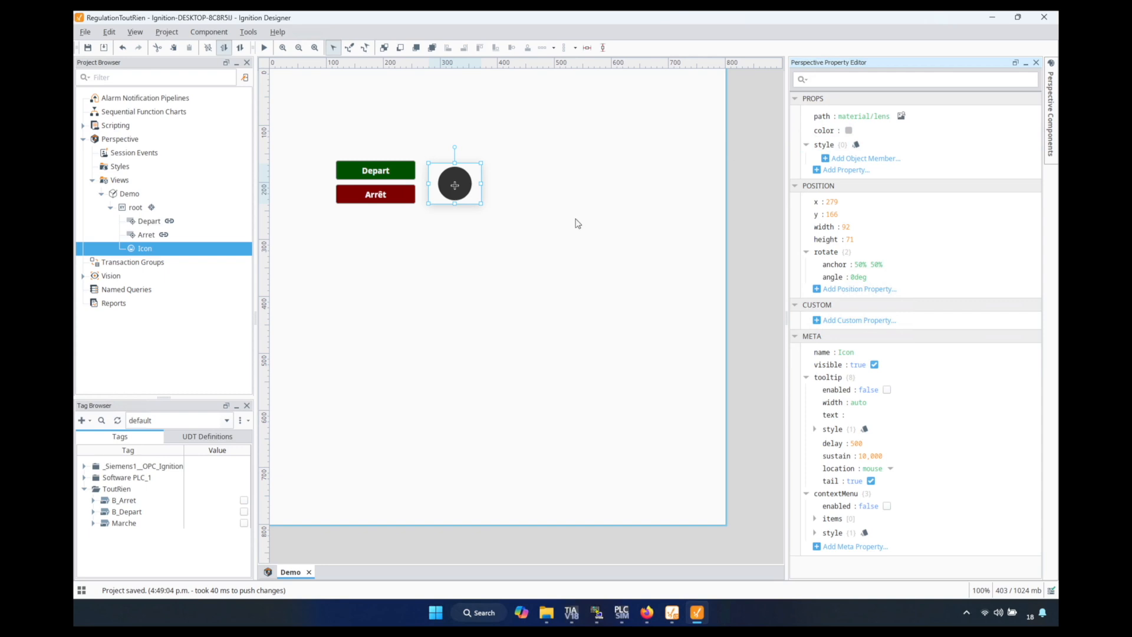
- Give the round icon's color property an expression binding: if({[default]ToutRien/Marche} = 1, "#00FF00", "005200")
click(565, 235)
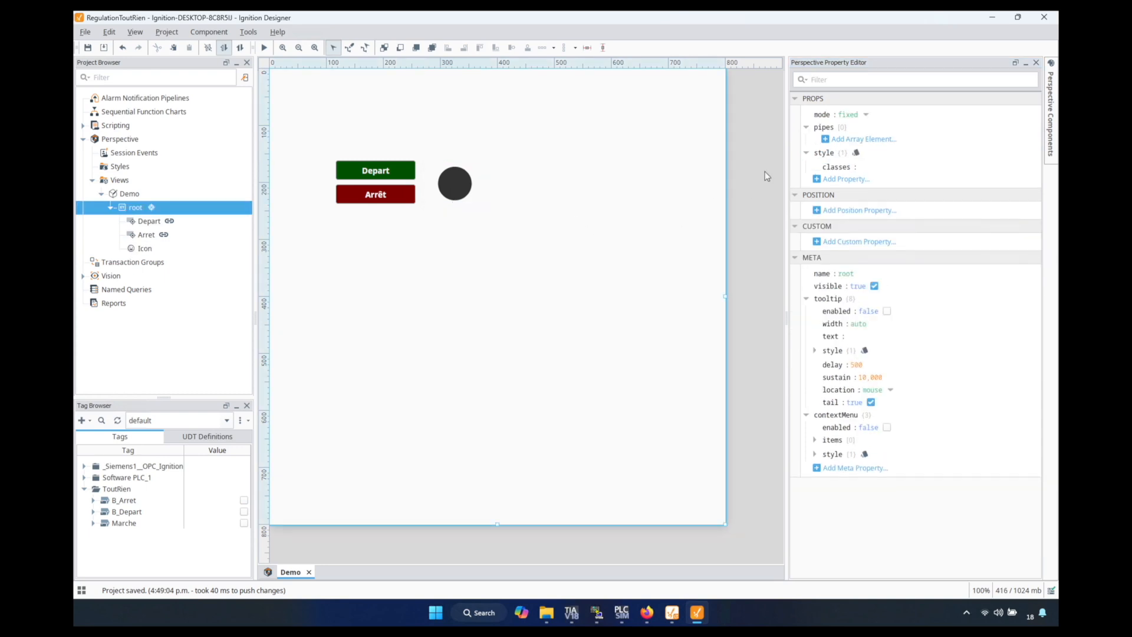
click(463, 194)
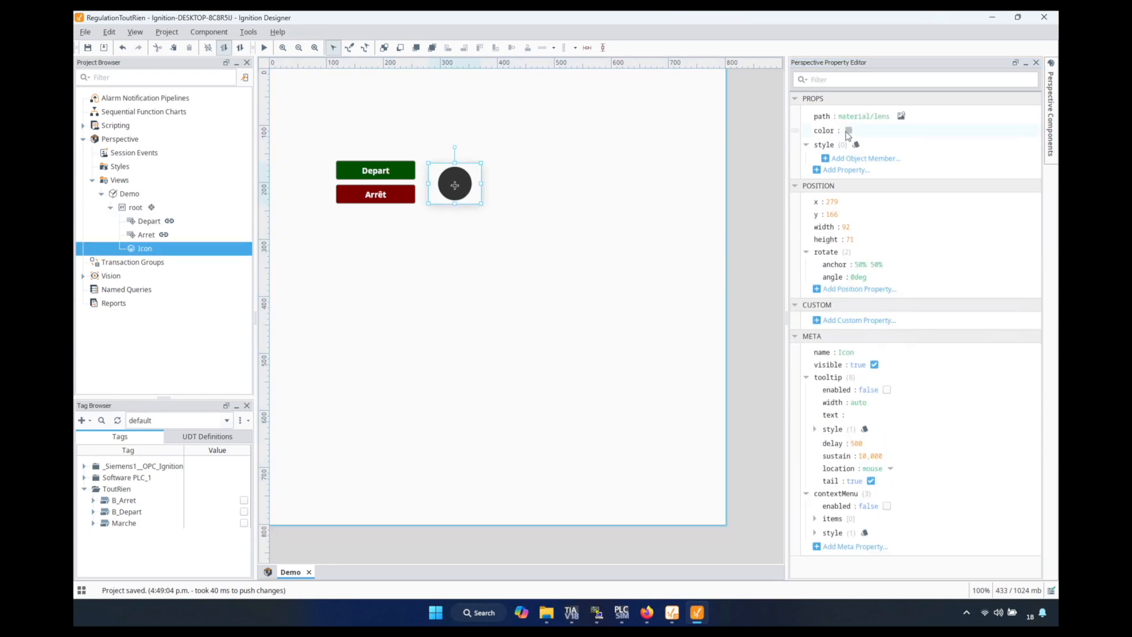
click(796, 135)
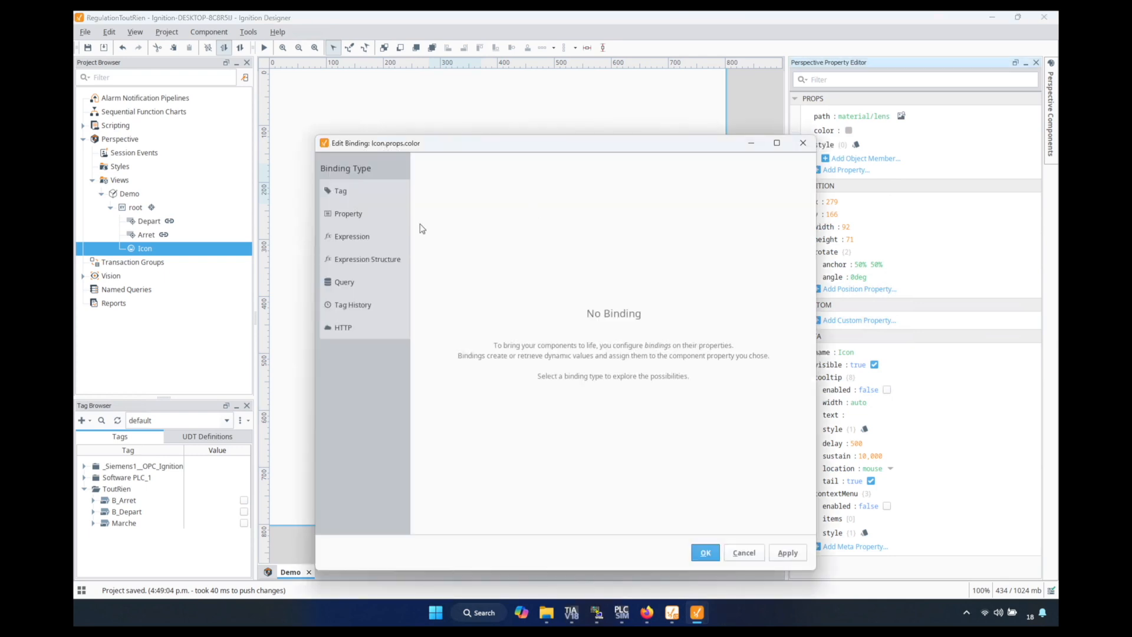
click(345, 239)
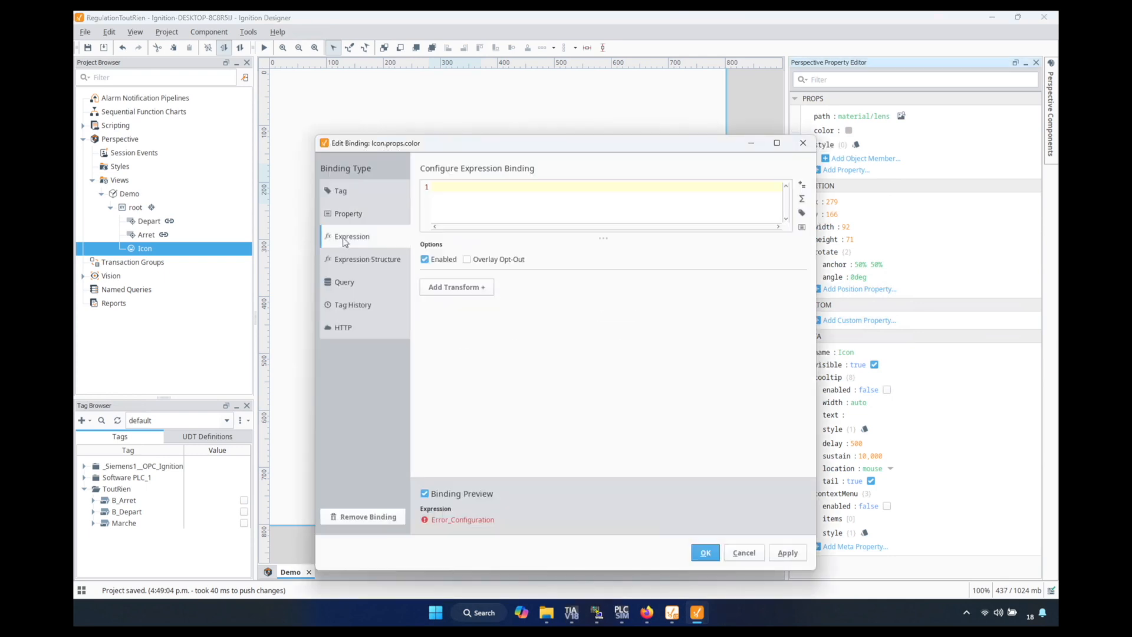
text(if({[default]ToutRien/Marche} = 1, "#00FF00", "005200"))
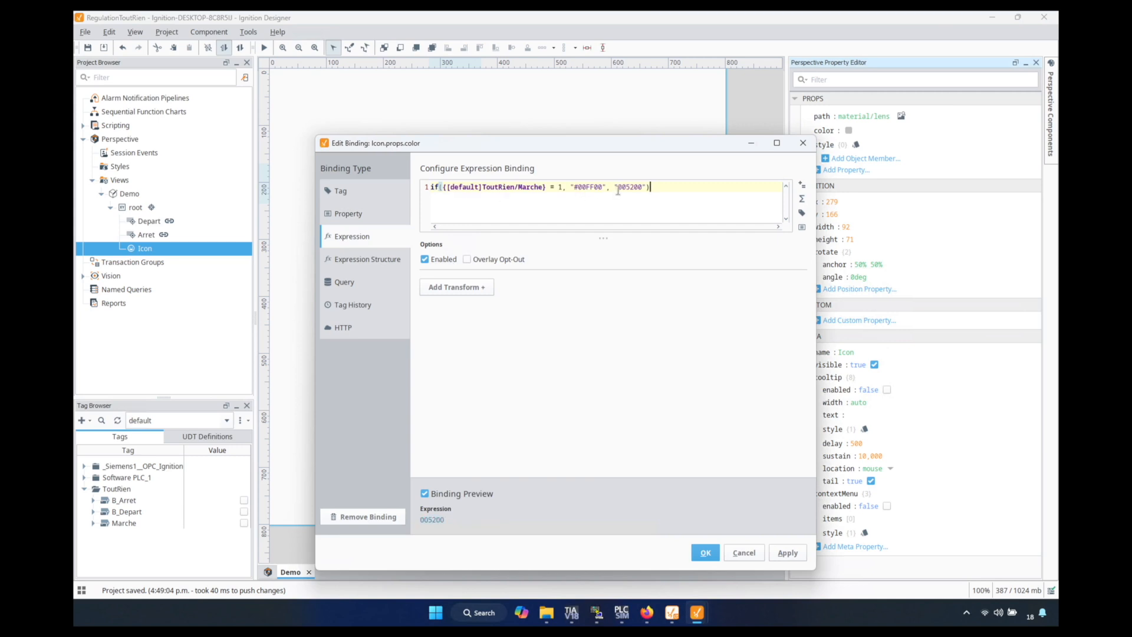
- Correct the expression's second colour to "#005200", apply and close the icon's color binding, and save the project
click(618, 187)
text(#)
drag(575, 187, 645, 188)
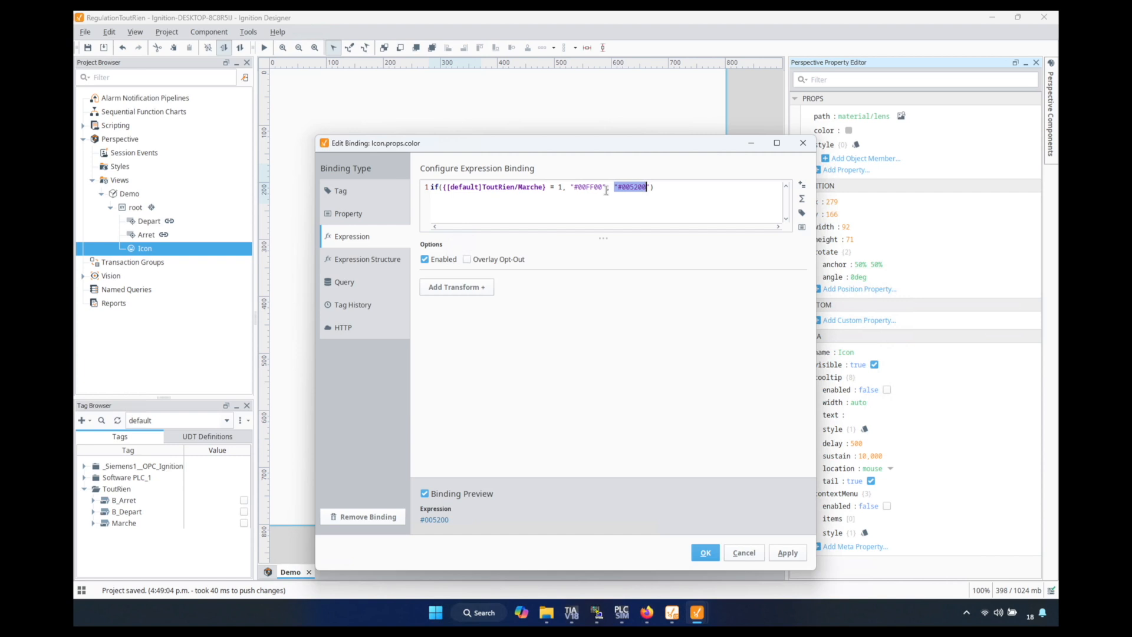
click(578, 188)
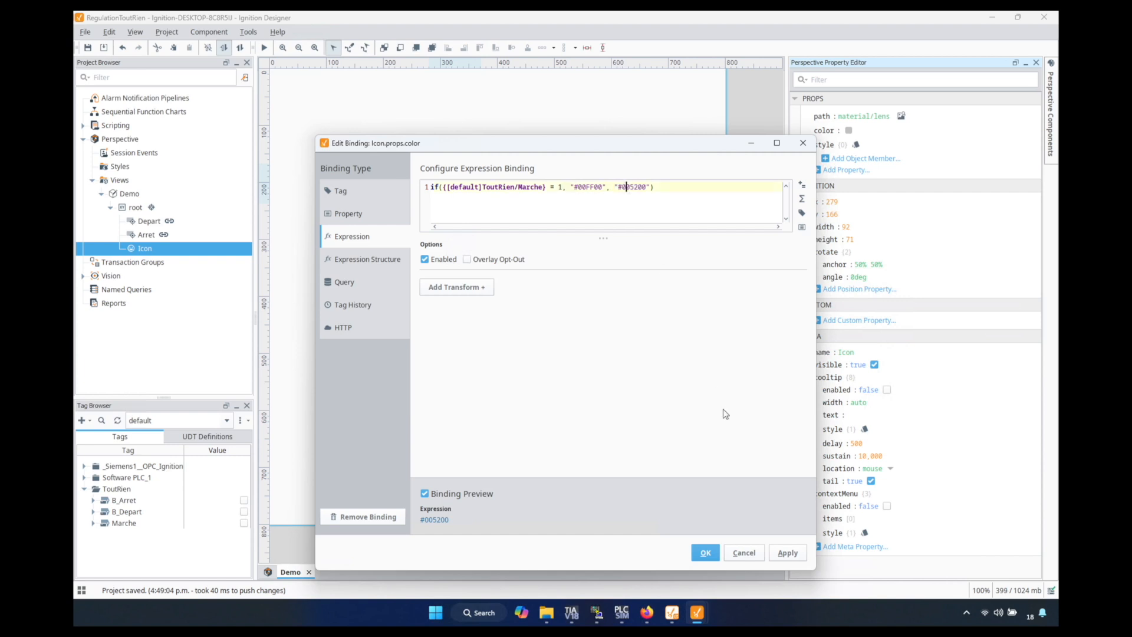
click(788, 553)
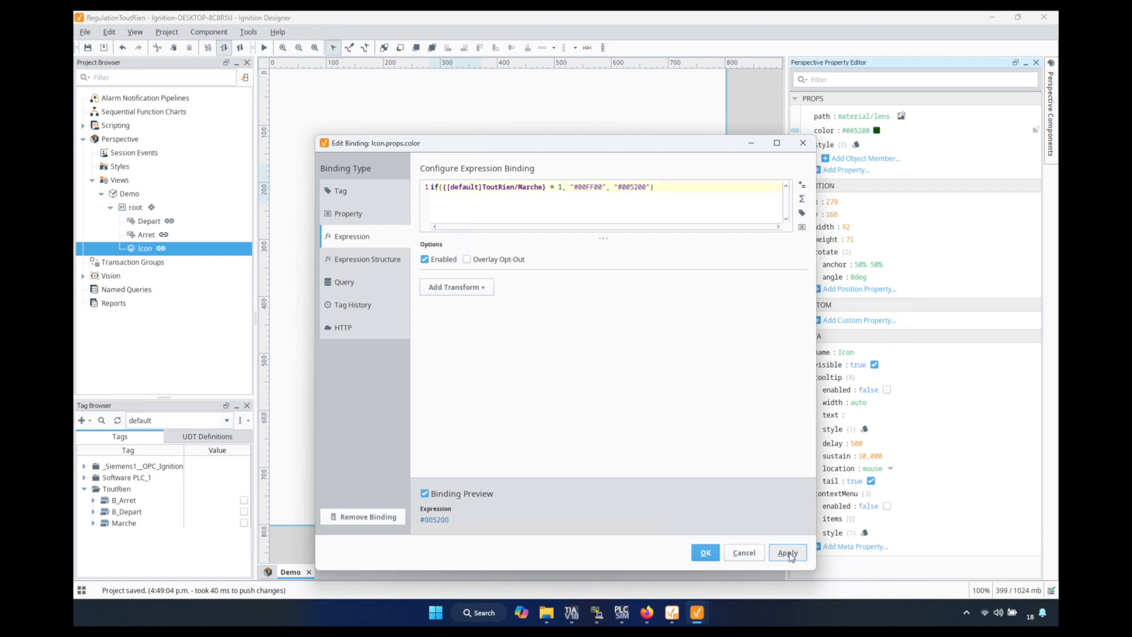
click(704, 553)
click(483, 348)
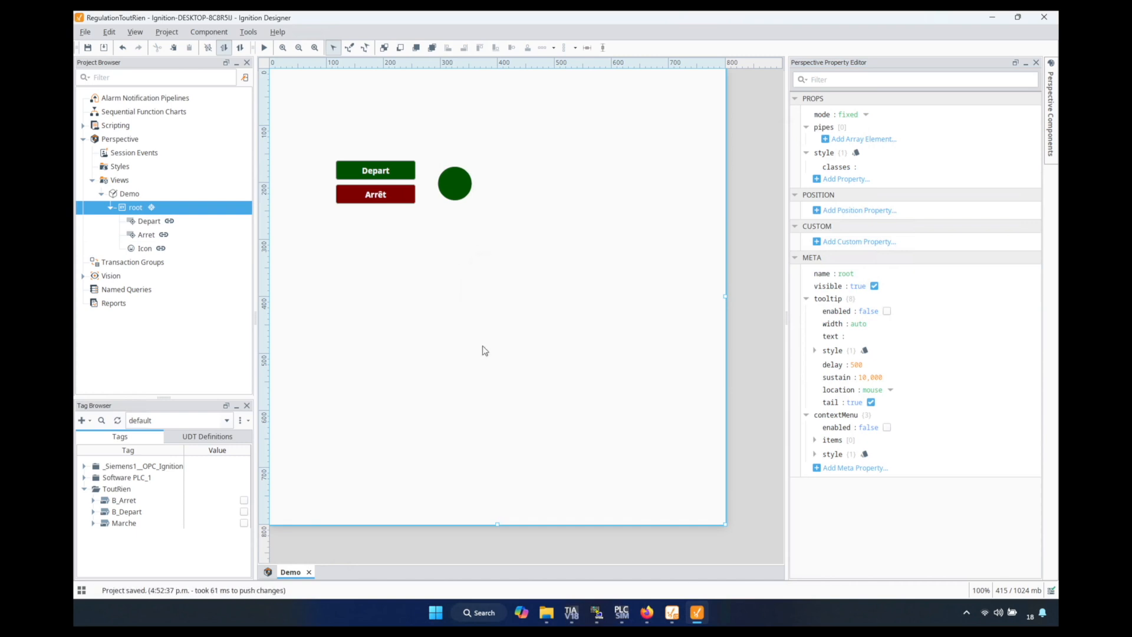
- Switch to Firefox, reload the RegulationToutRien session, and test the indicator's colour by activating Depart and Arrêt
click(647, 613)
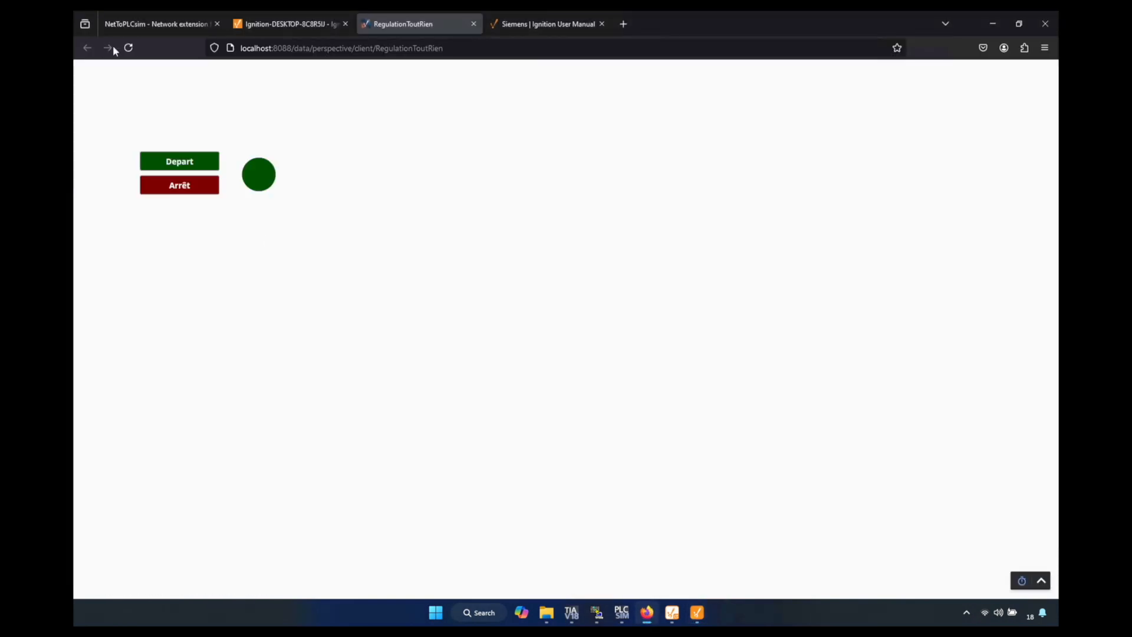
click(130, 48)
click(179, 162)
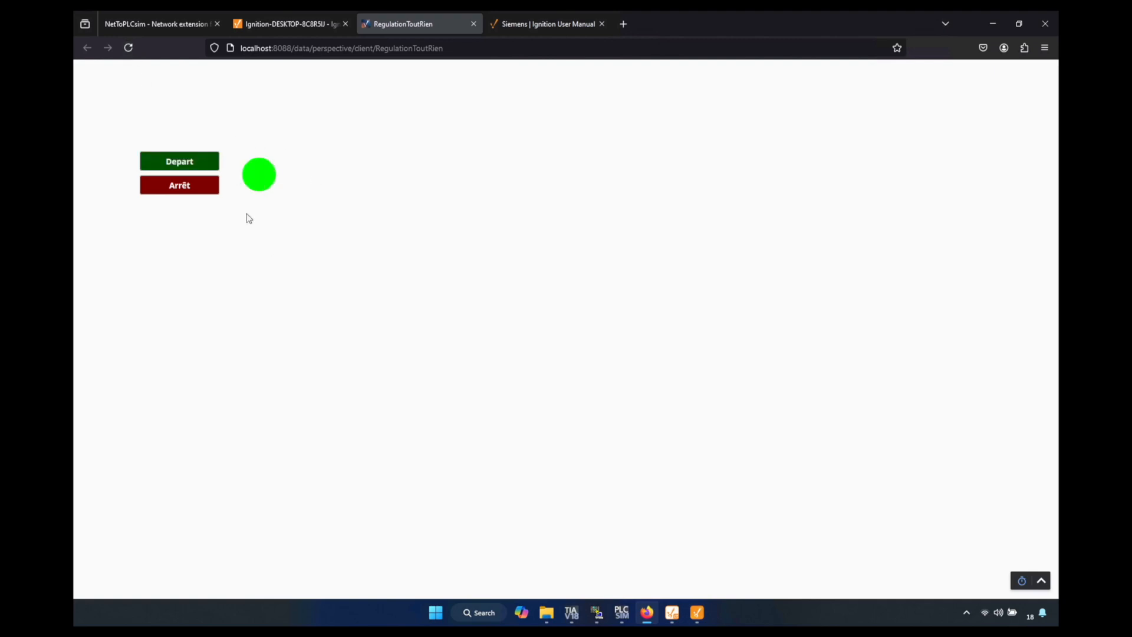
click(172, 190)
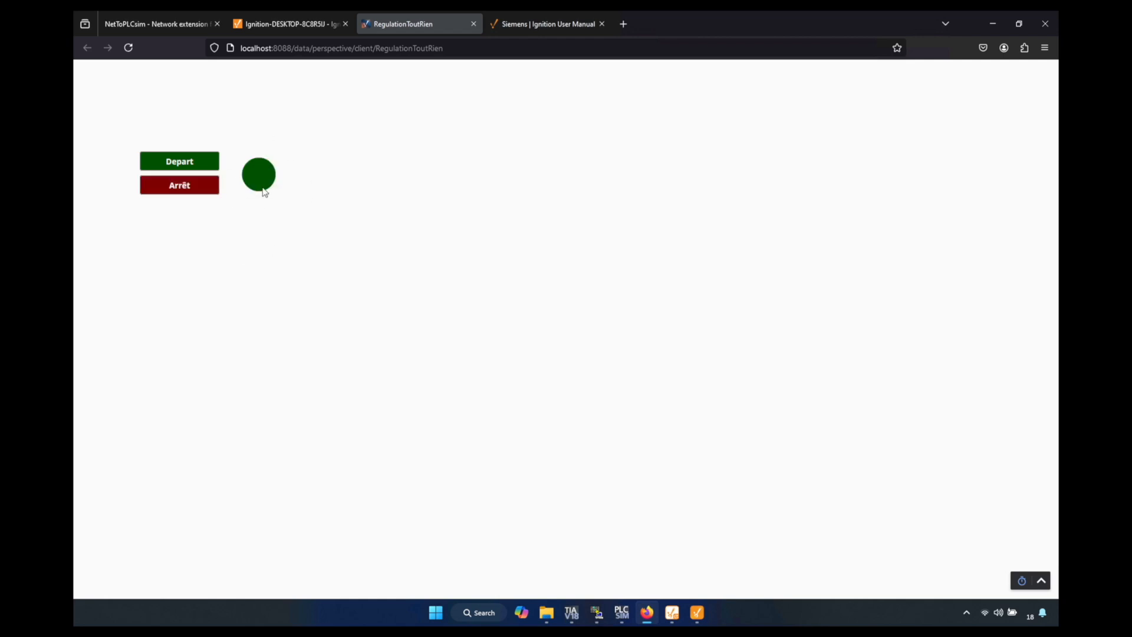
- Activate Depart and Arrêt again in Firefox, checking Network 1 in TIA Portal after each, and return to Ignition Designer
click(173, 162)
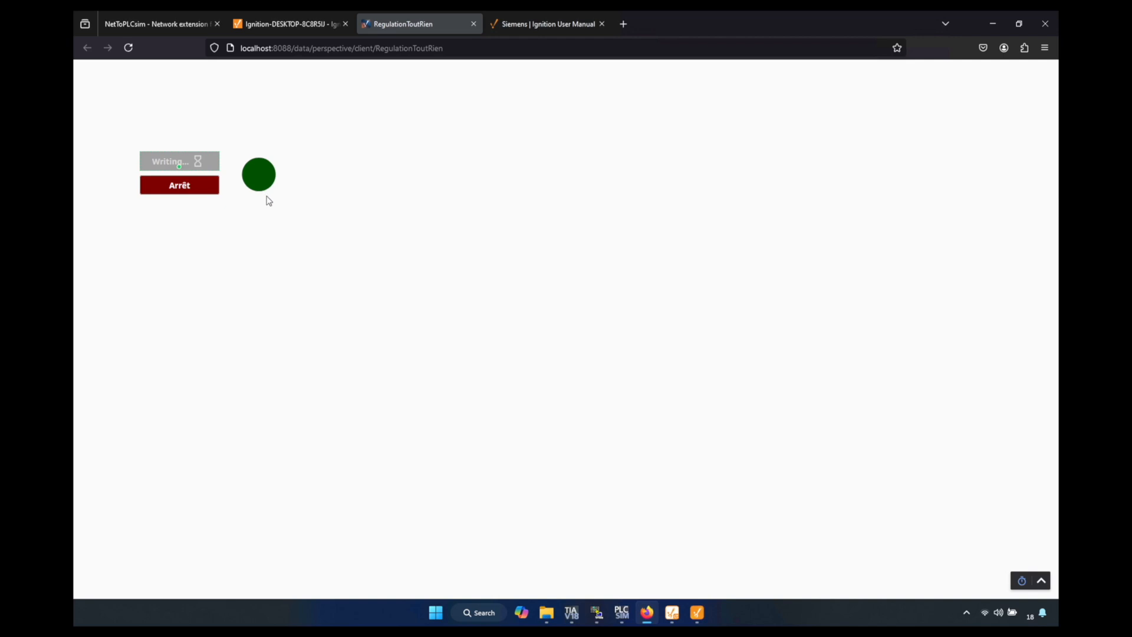
click(571, 612)
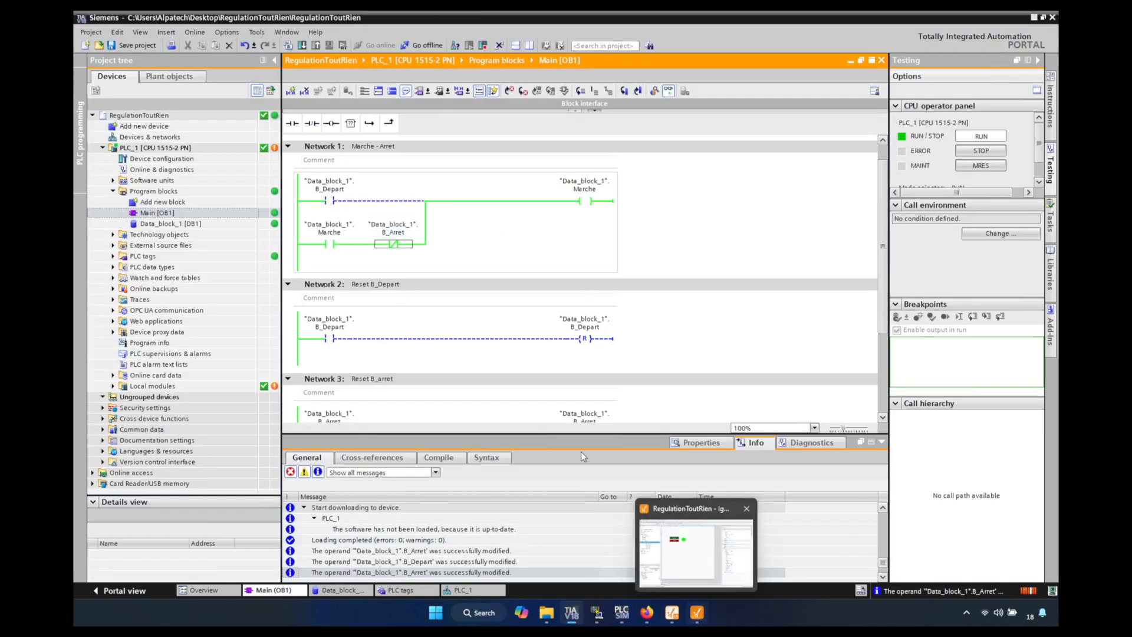
click(646, 613)
click(181, 187)
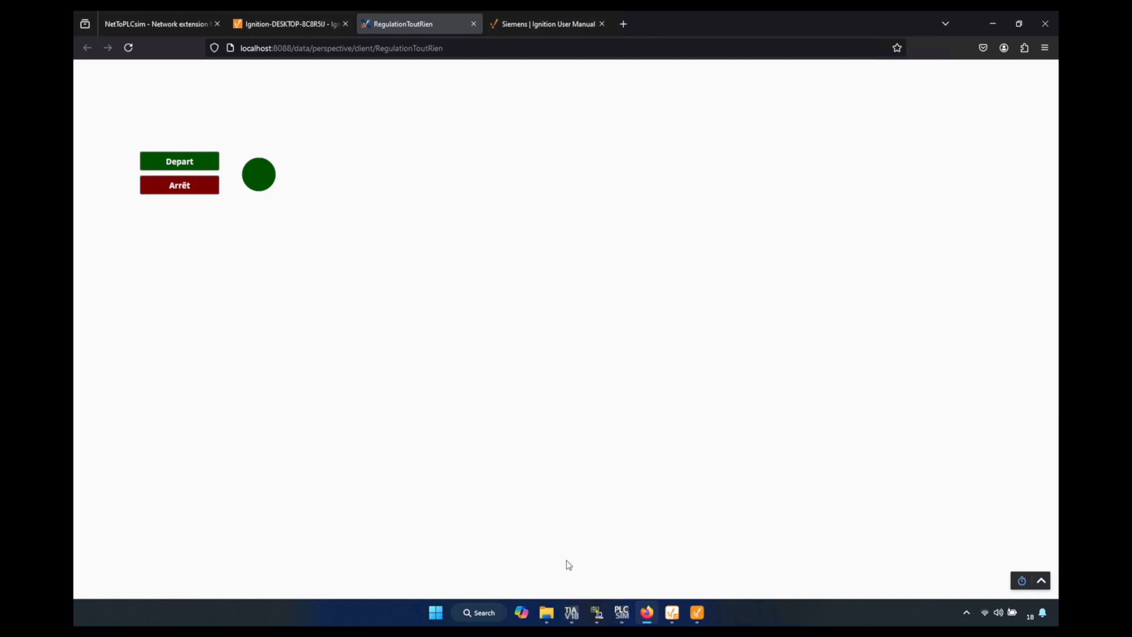
click(571, 613)
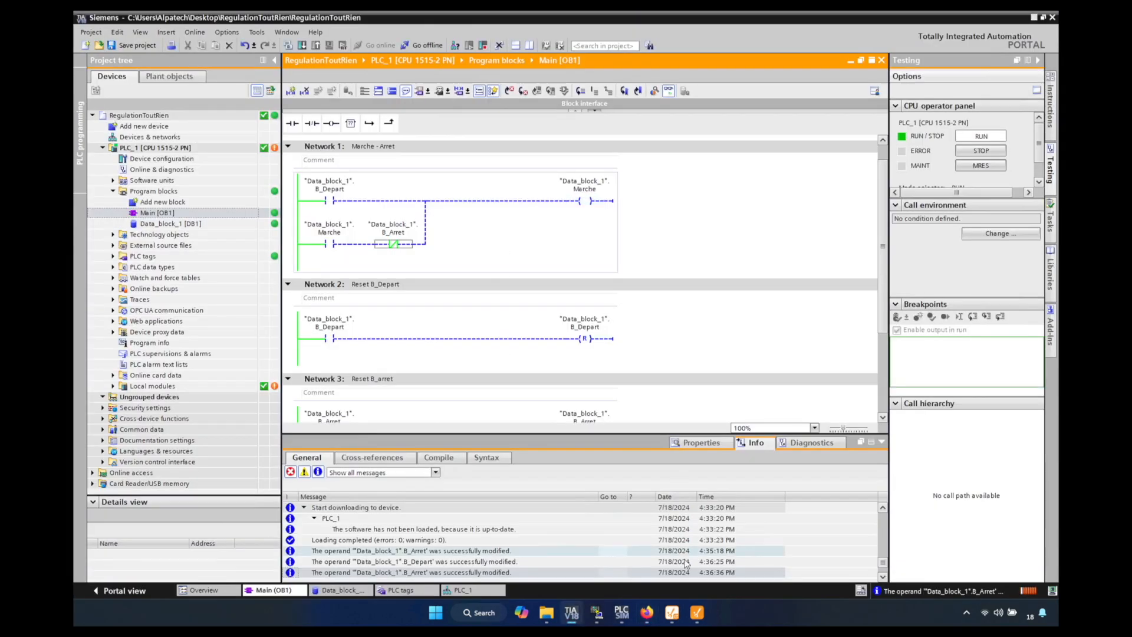
click(697, 613)
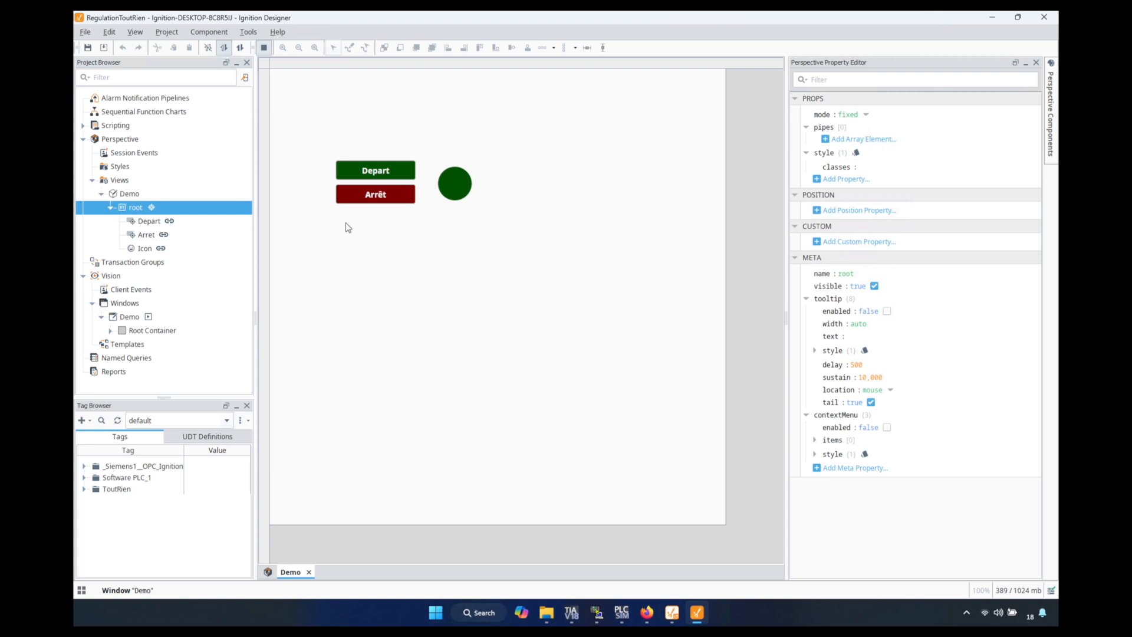